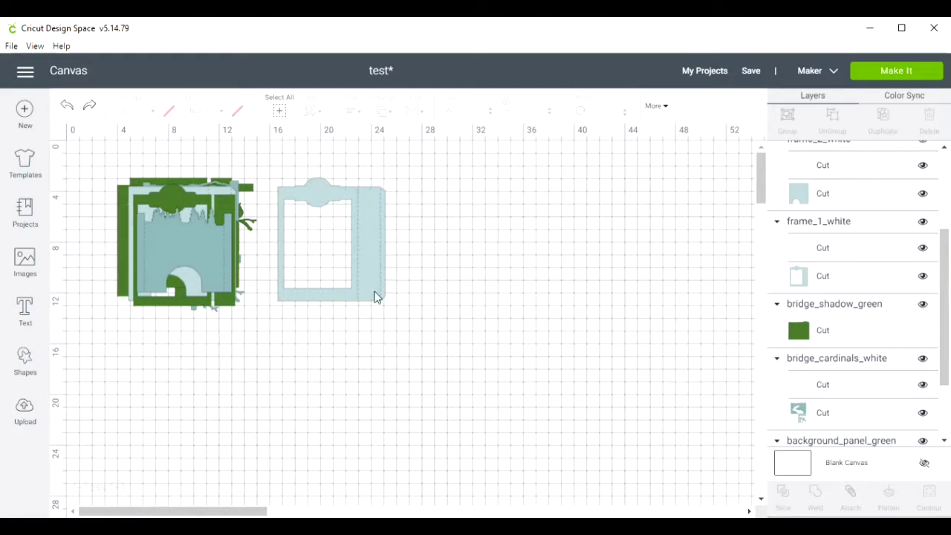
# Select the separate white frame to check its size, and examine the 5.5/9.742 reduction factor in the Excel sheet.
pyautogui.click(368, 244)
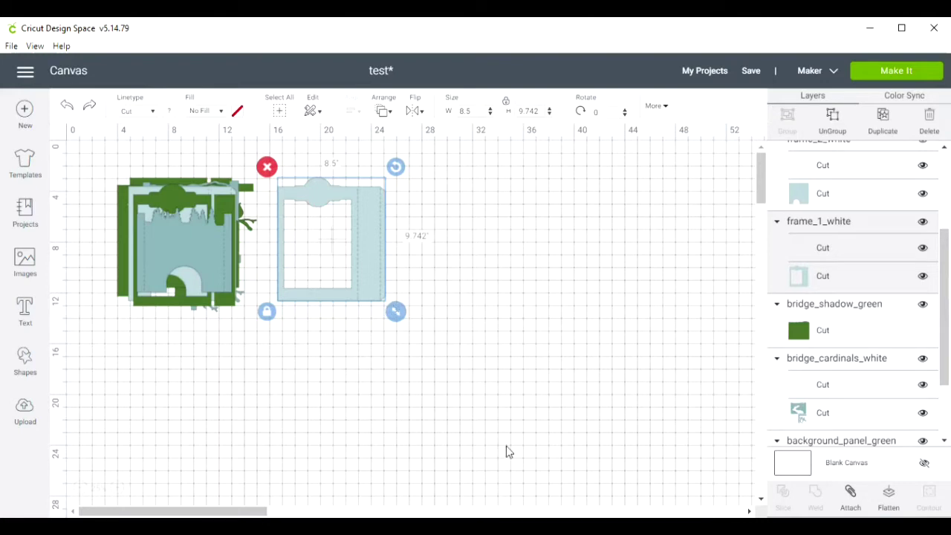
pyautogui.hotkey('alt', 'Tab')
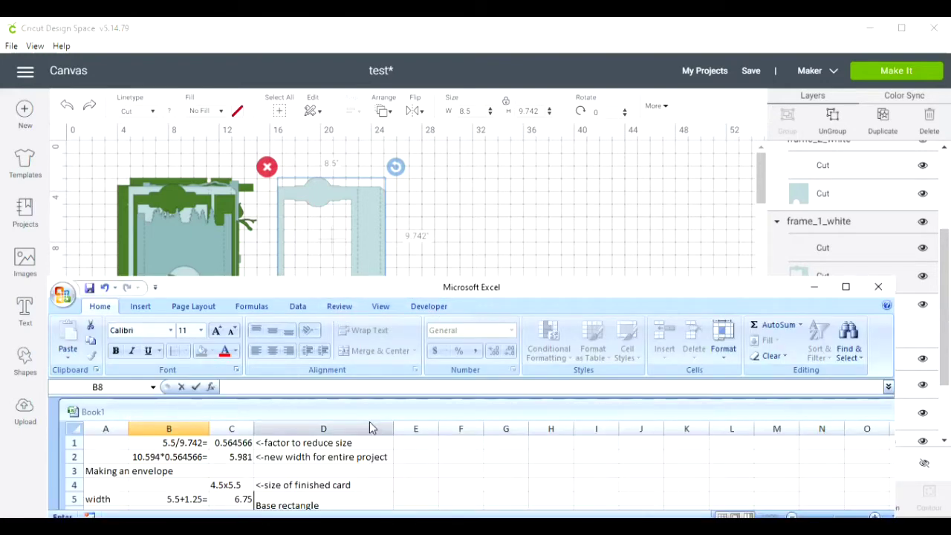
pyautogui.click(165, 443)
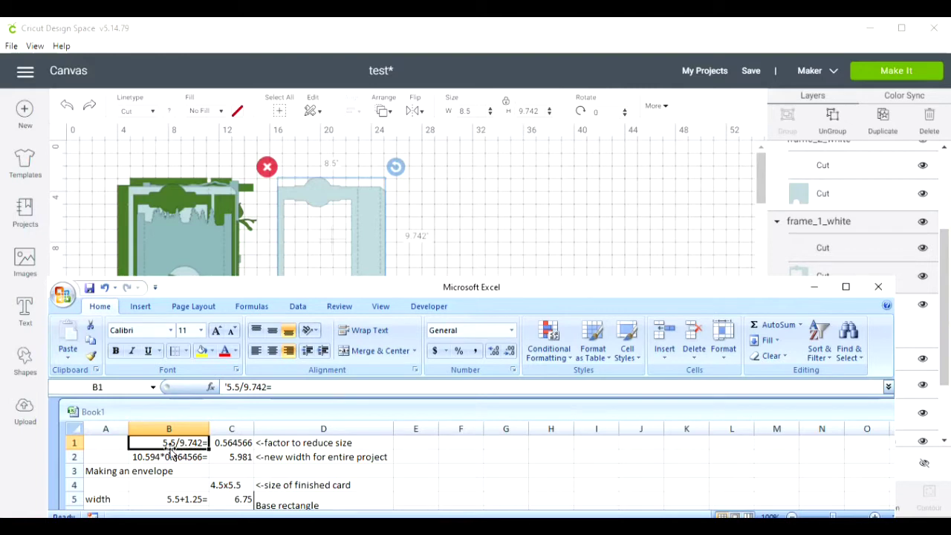
pyautogui.click(234, 443)
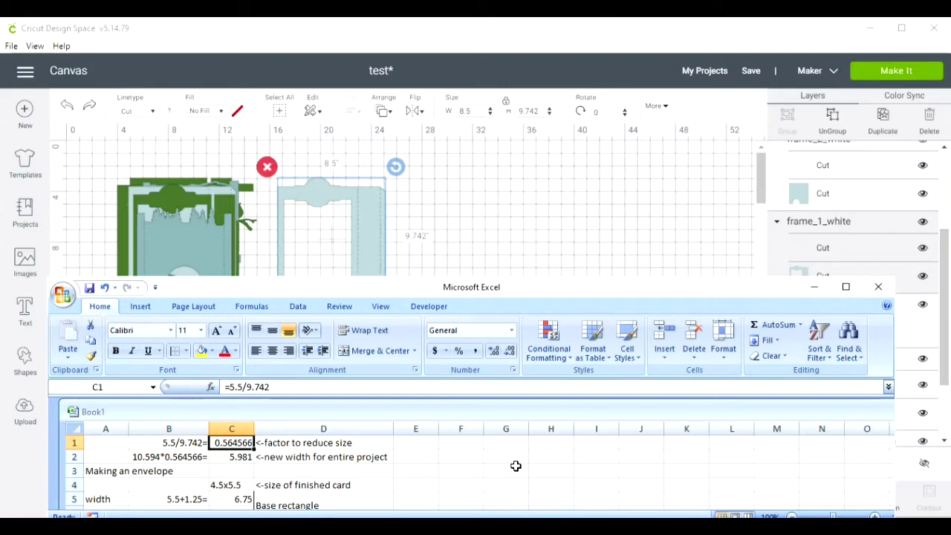
pyautogui.click(450, 173)
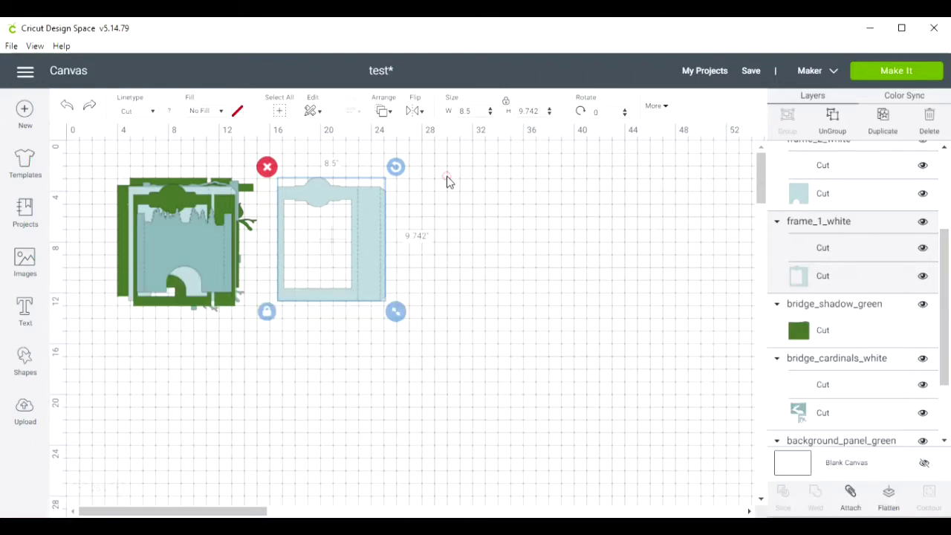
# Select all the card pieces together and set their overall height to 5.981 inches with proportions kept, consulting the Excel sheet.
pyautogui.click(446, 181)
pyautogui.moveTo(445, 182); pyautogui.dragTo(76, 334)
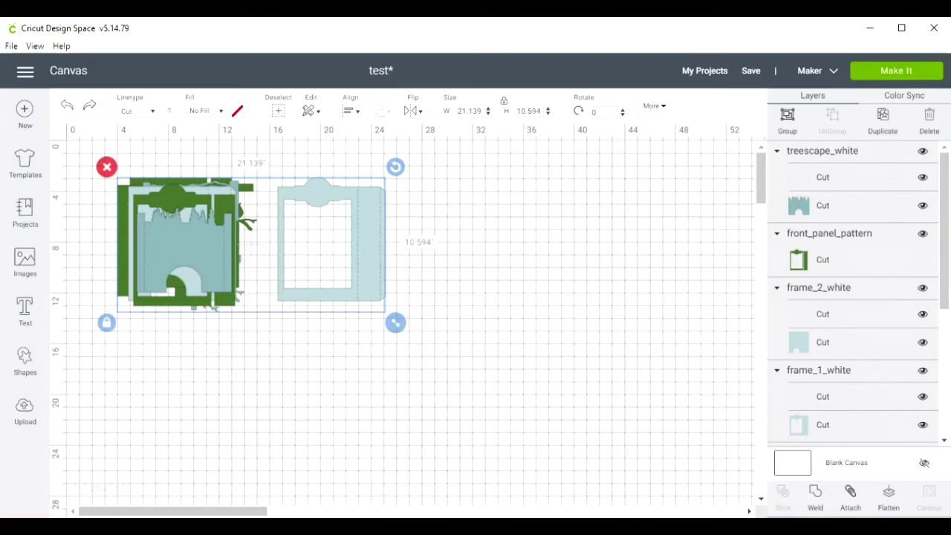
pyautogui.hotkey('alt', 'Tab')
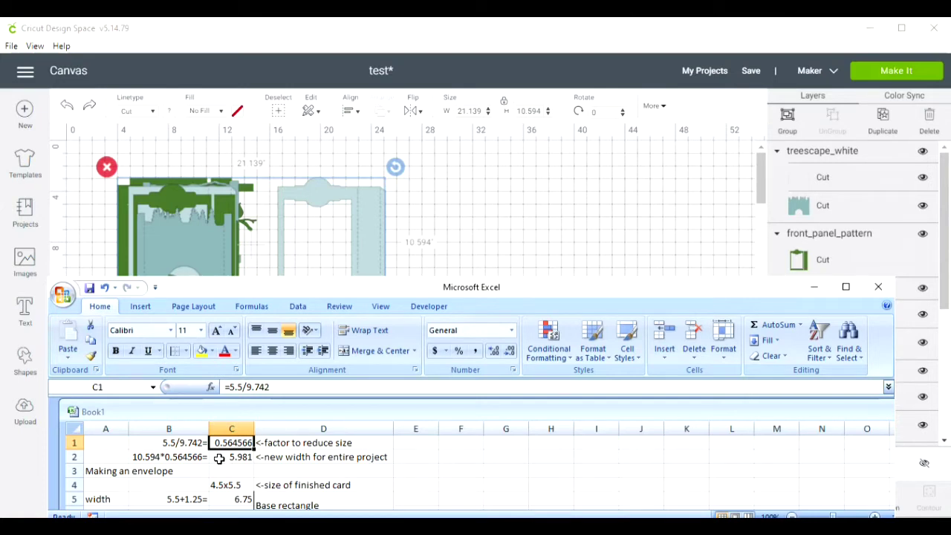
pyautogui.click(521, 111)
pyautogui.moveTo(518, 111); pyautogui.dragTo(552, 114)
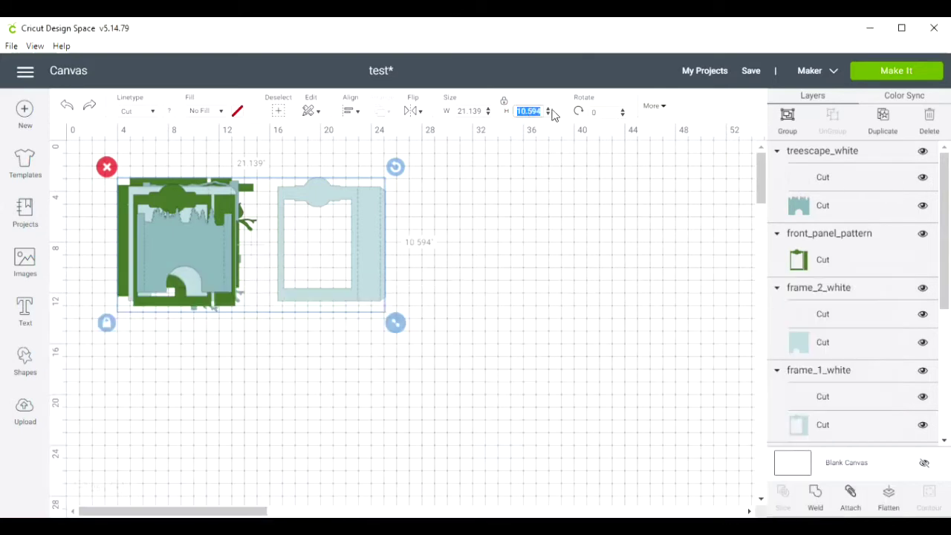
pyautogui.write('5.981')
pyautogui.press('Return')
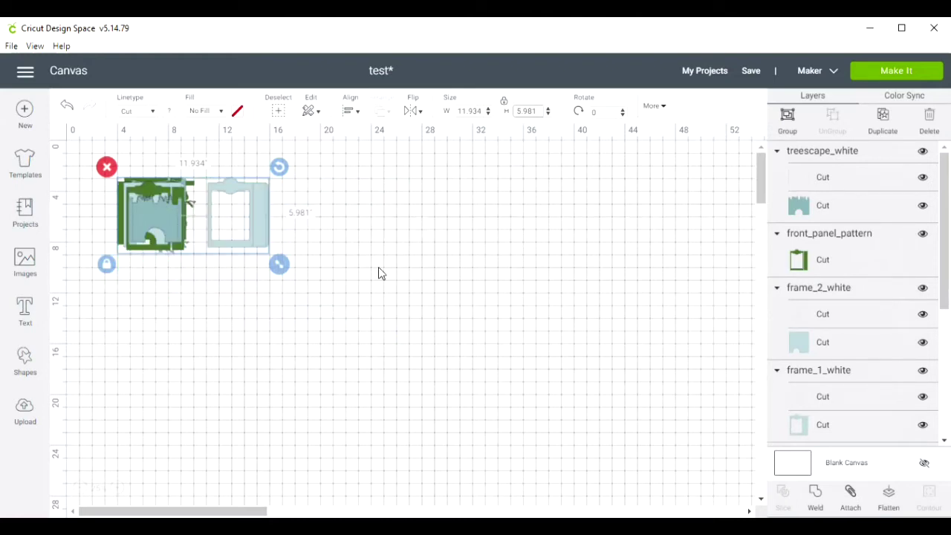
# Check the height and width of the resized separate frame piece.
pyautogui.click(352, 255)
pyautogui.click(255, 211)
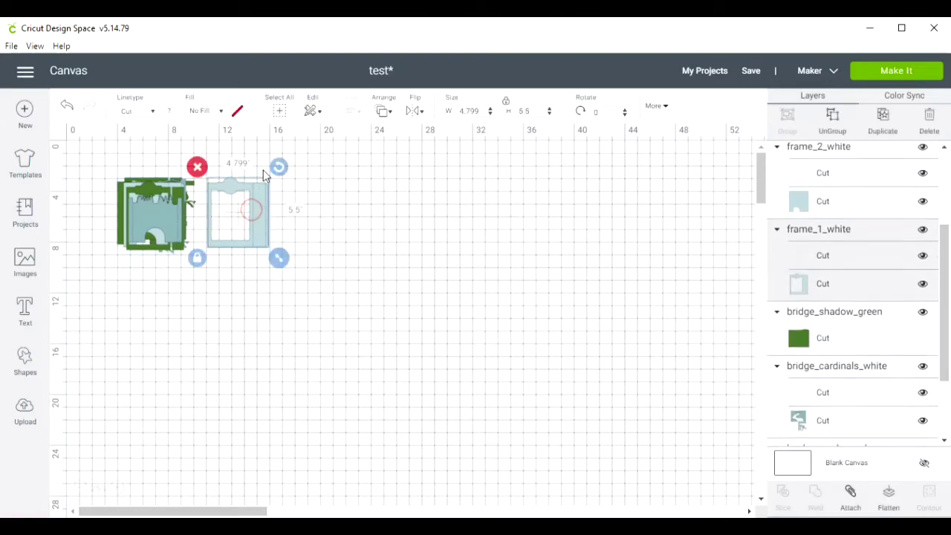
pyautogui.click(529, 113)
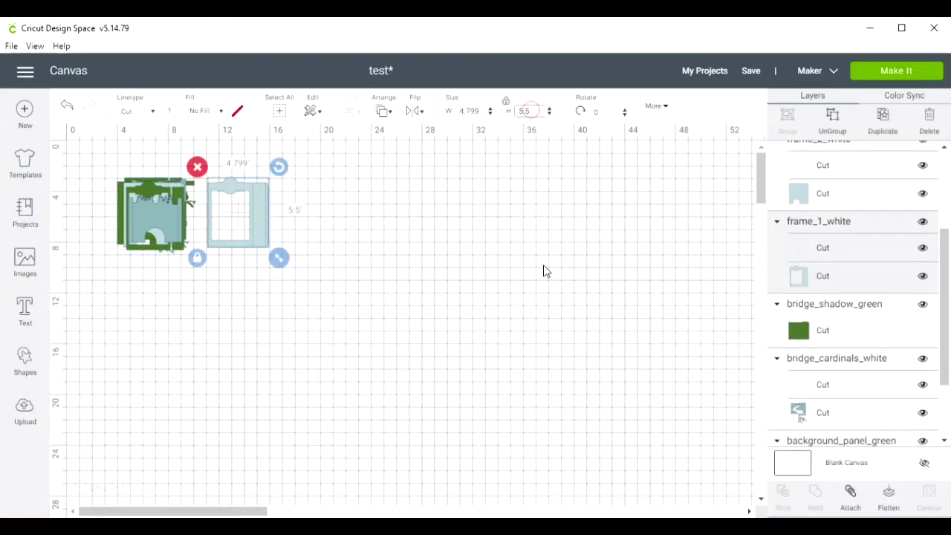
pyautogui.click(480, 110)
pyautogui.click(365, 327)
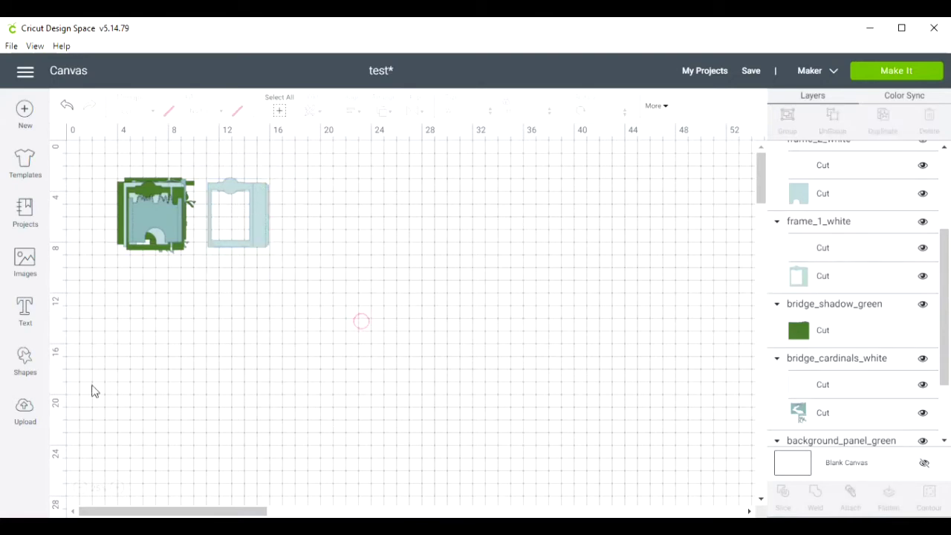
# Add a square shape and place it in the empty canvas area below the card pieces.
pyautogui.click(23, 360)
pyautogui.click(83, 263)
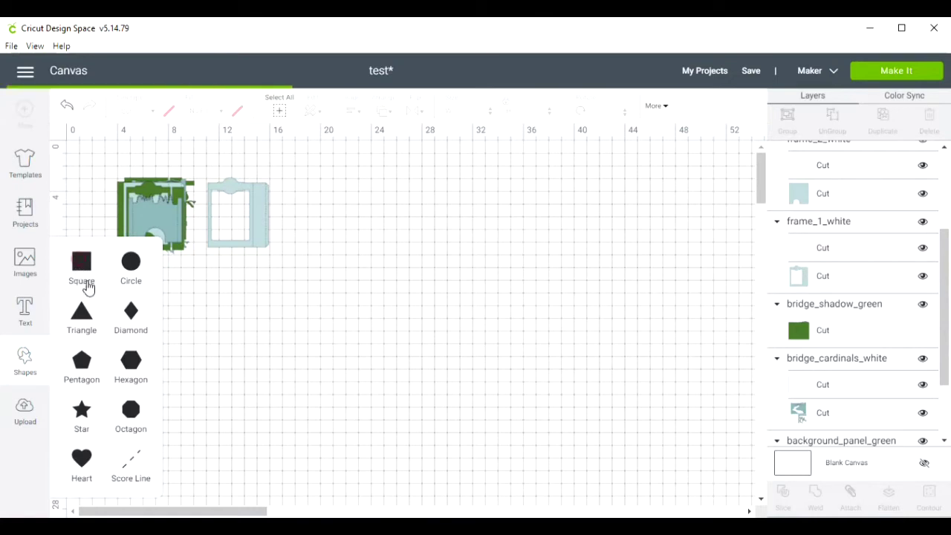
pyautogui.moveTo(145, 215); pyautogui.dragTo(398, 382)
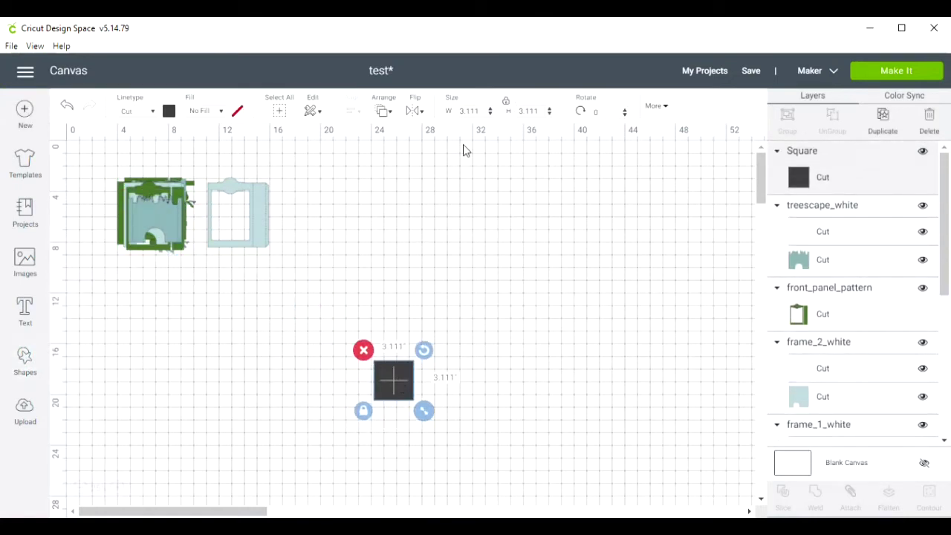
# Unlock the square's proportions, set it to 6.75 inches wide and 5.75 inches high, and move it slightly up on the canvas.
pyautogui.click(505, 101)
pyautogui.click(483, 111)
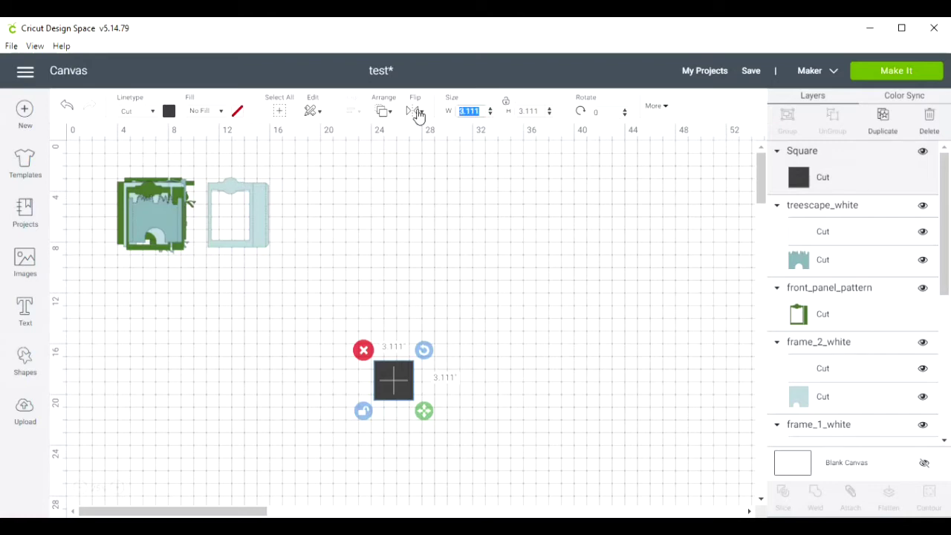
pyautogui.write('6.75')
pyautogui.click(539, 112)
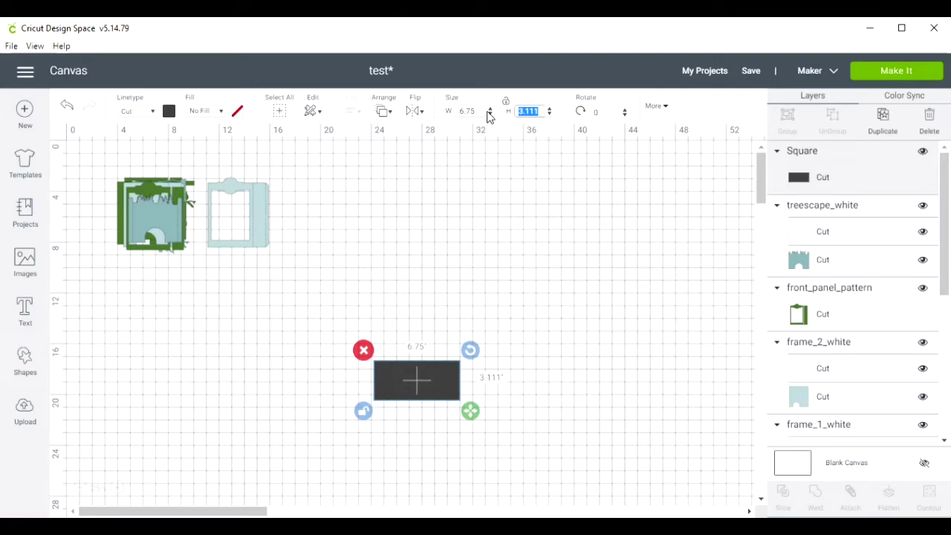
pyautogui.write('5.75')
pyautogui.press('Return')
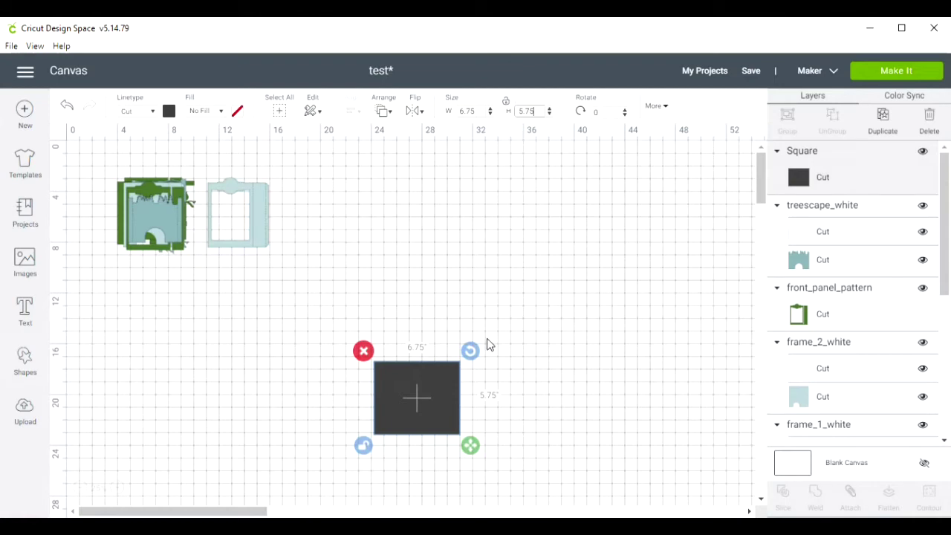
pyautogui.moveTo(416, 397); pyautogui.dragTo(433, 369)
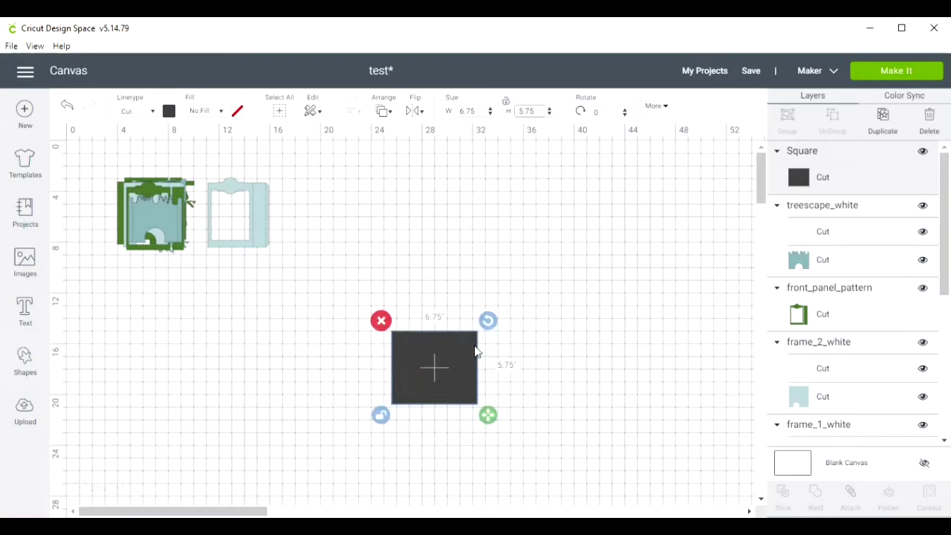
# Add a second square beside the envelope base rectangle and set its width to 0.5 inch with proportions locked.
pyautogui.click(23, 358)
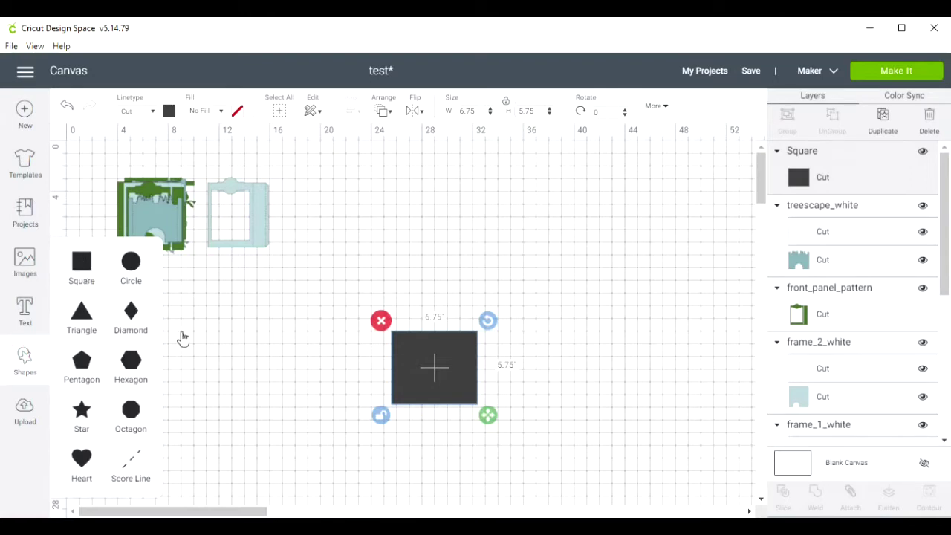
pyautogui.click(80, 262)
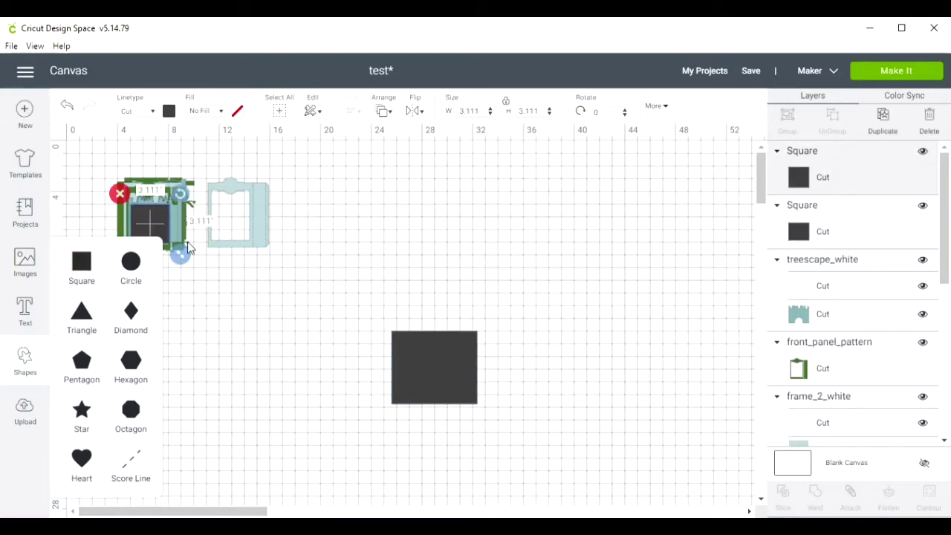
pyautogui.moveTo(157, 227); pyautogui.dragTo(294, 363)
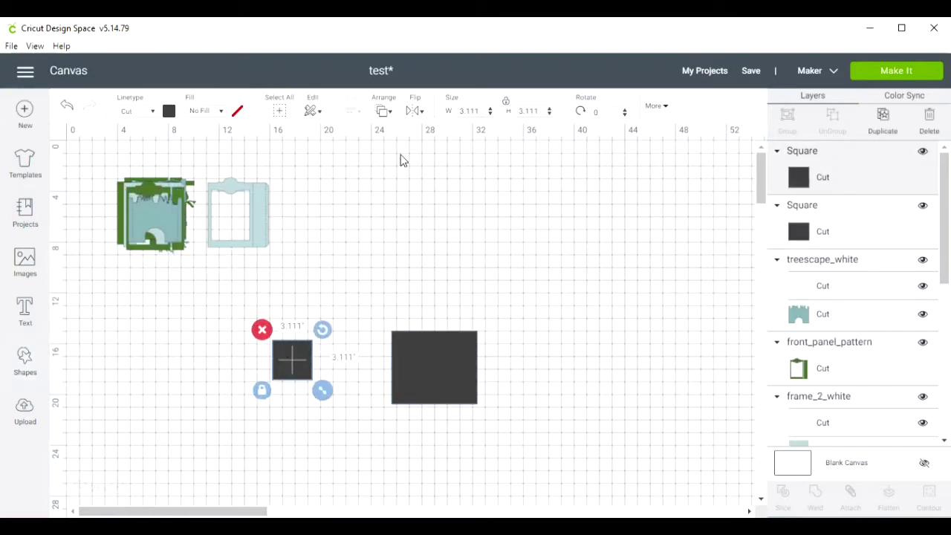
pyautogui.click(470, 110)
pyautogui.hotkey('ctrl', 'a')
pyautogui.write('0.5')
pyautogui.press('Return')
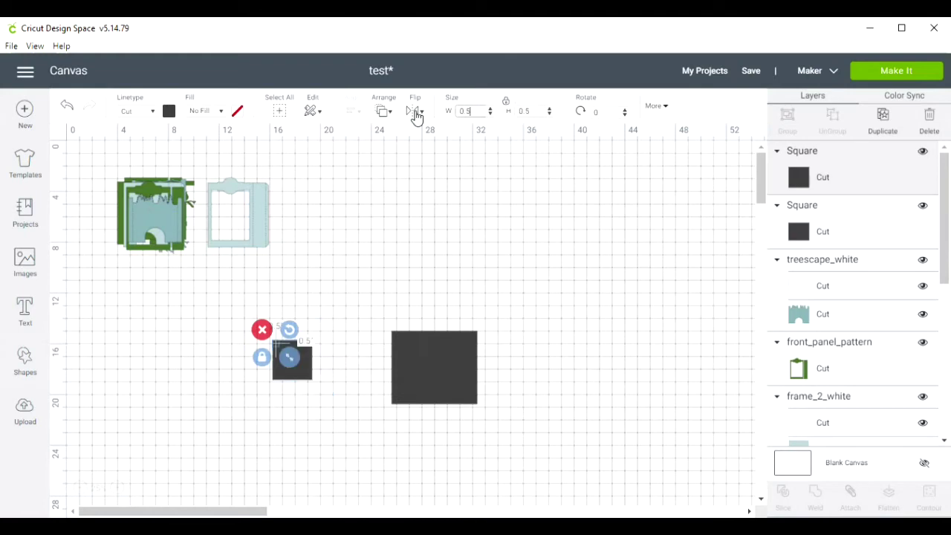
# Change the small square's material color to yellow.
pyautogui.click(168, 111)
pyautogui.click(272, 207)
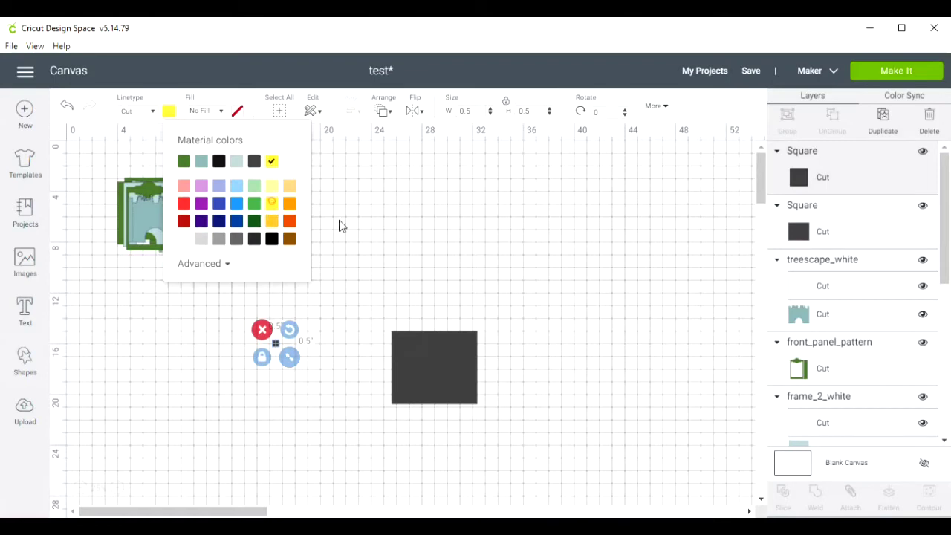
pyautogui.click(263, 404)
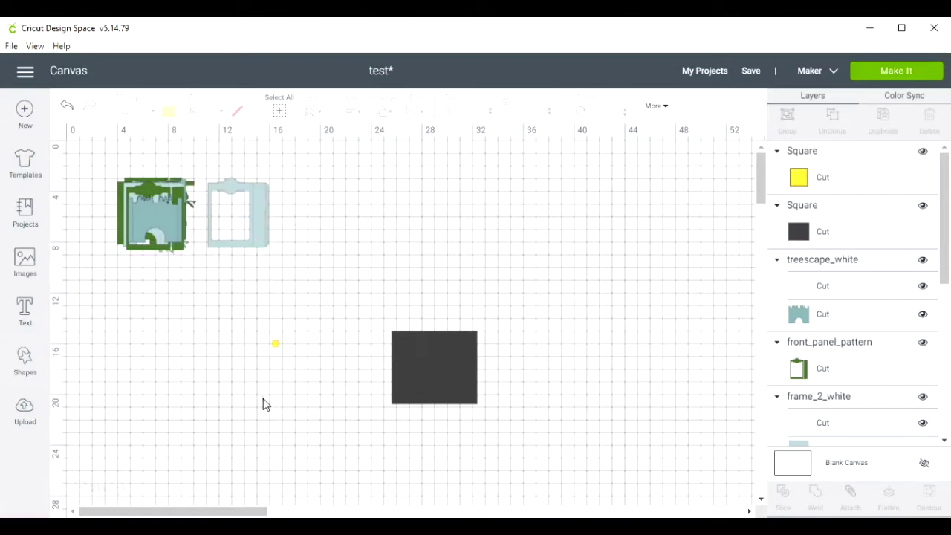
# Duplicate the small yellow square three times to make four of them.
pyautogui.rightClick(275, 344)
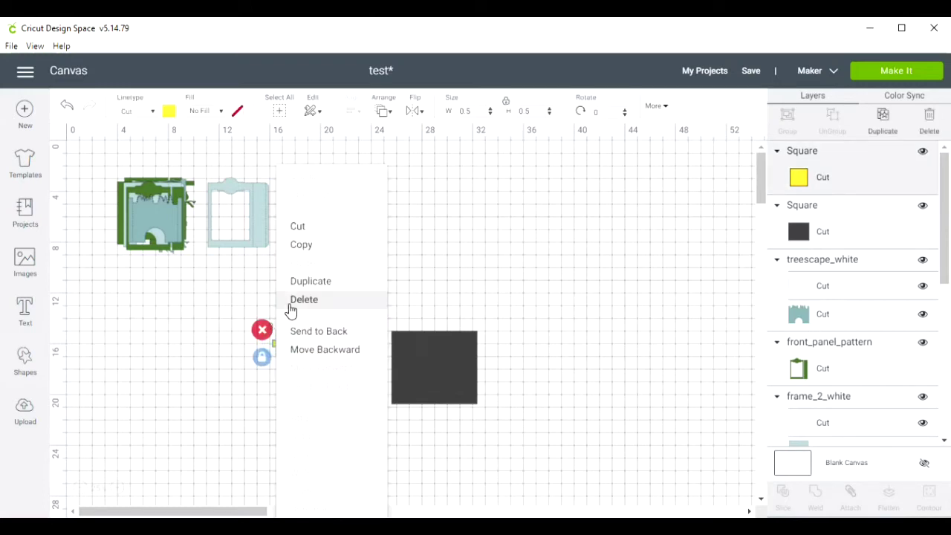
pyautogui.click(301, 282)
pyautogui.rightClick(284, 357)
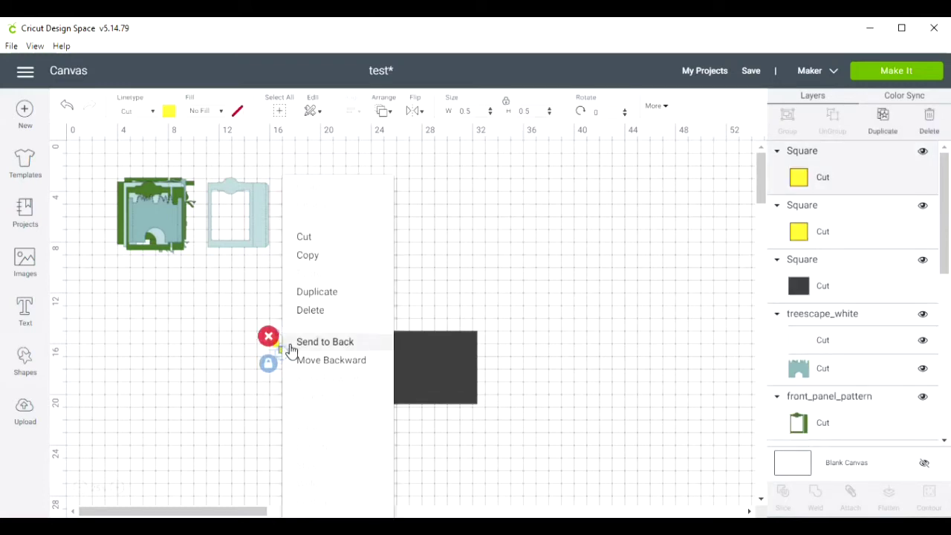
pyautogui.click(307, 292)
pyautogui.rightClick(294, 362)
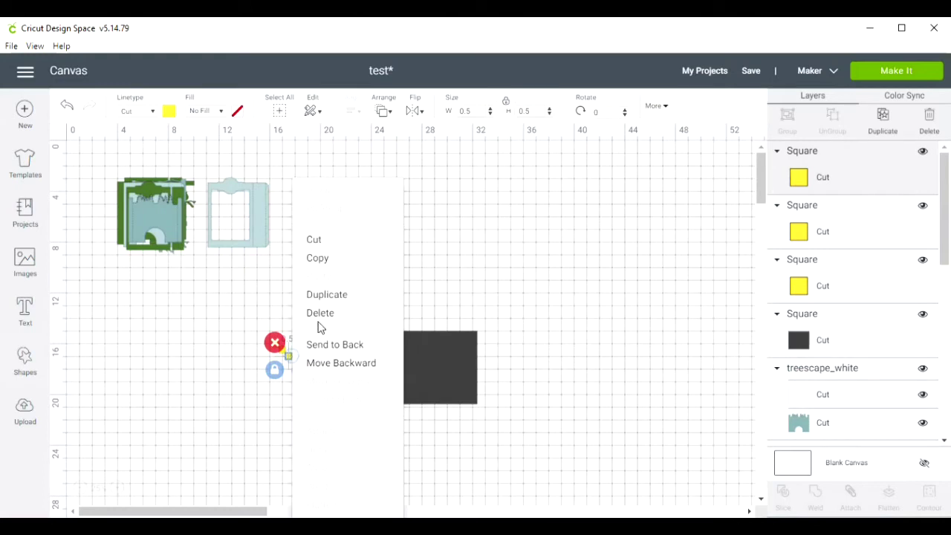
pyautogui.click(325, 295)
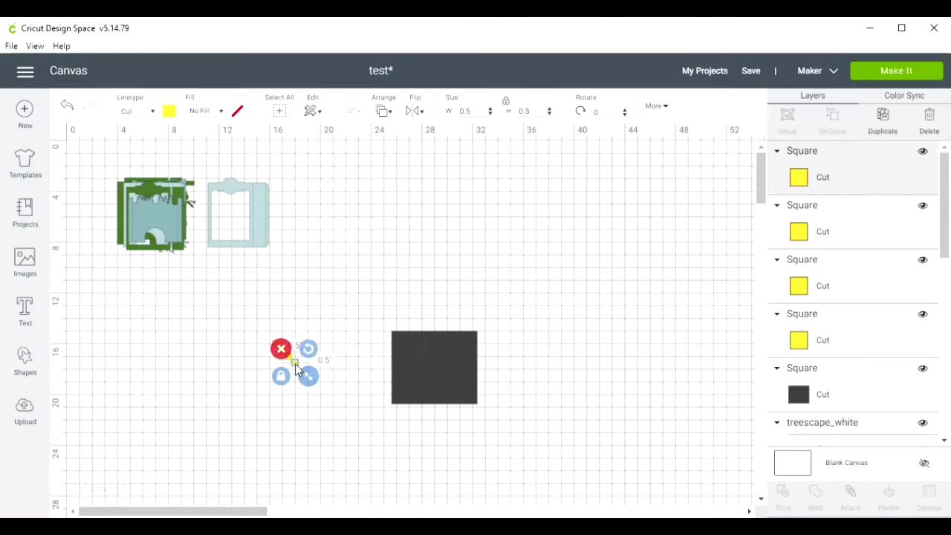
# Place one yellow square inside each of the four corners of the dark base rectangle.
pyautogui.moveTo(295, 362); pyautogui.dragTo(399, 340)
pyautogui.moveTo(293, 361); pyautogui.dragTo(474, 347)
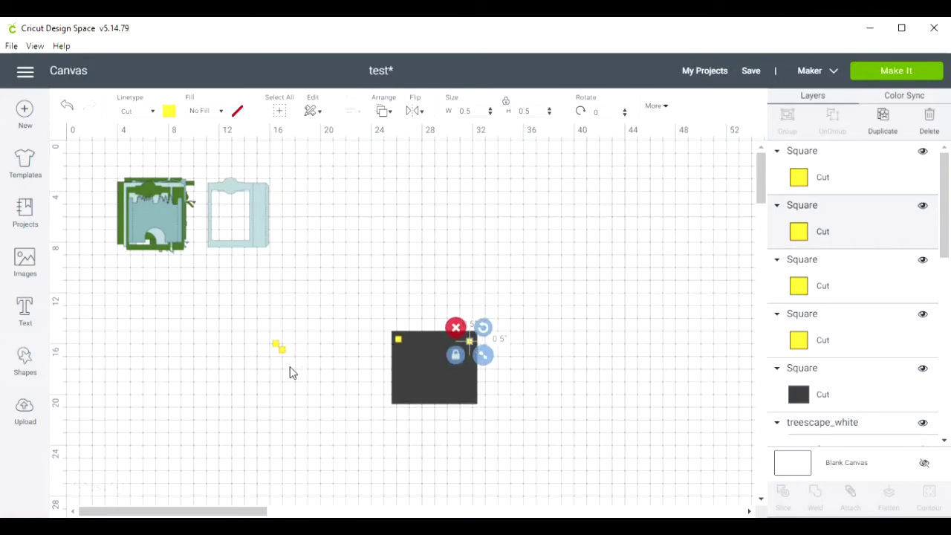
pyautogui.moveTo(282, 350); pyautogui.dragTo(401, 400)
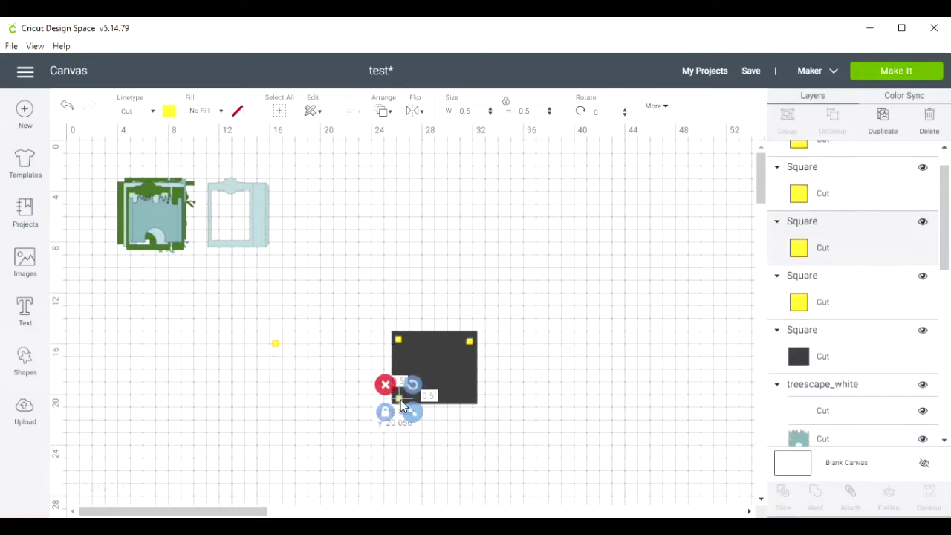
pyautogui.moveTo(274, 346); pyautogui.dragTo(474, 402)
pyautogui.click(338, 309)
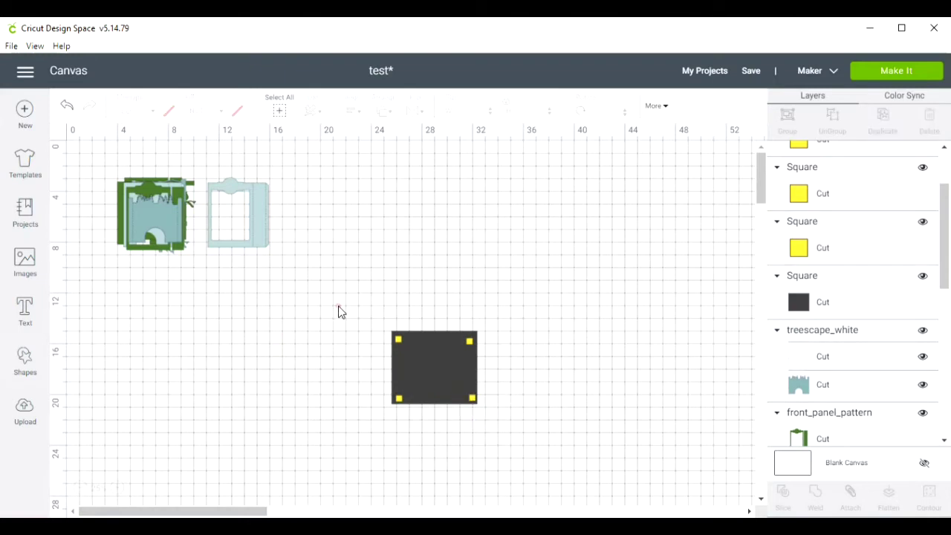
# Select the upper-left yellow square with the base rectangle and align their top edges.
pyautogui.moveTo(376, 314); pyautogui.dragTo(419, 354)
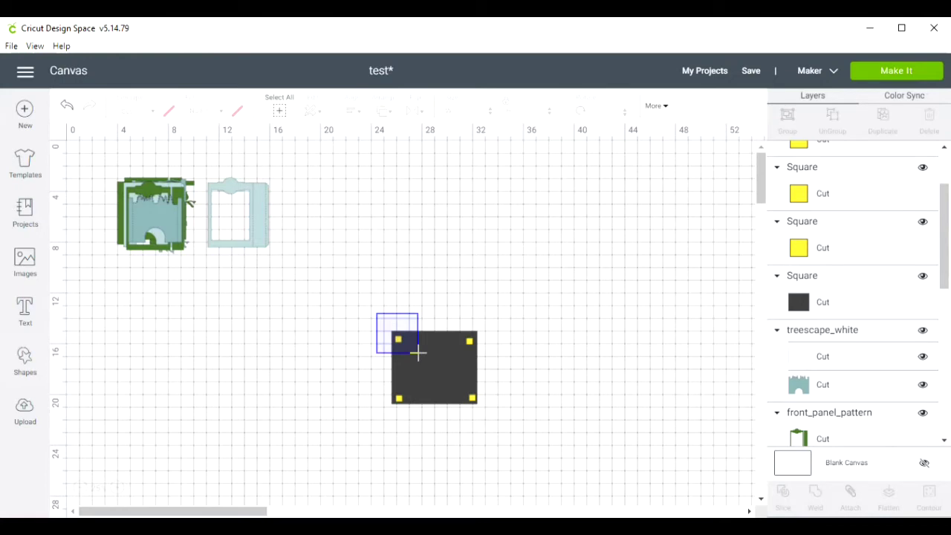
pyautogui.moveTo(418, 354); pyautogui.dragTo(419, 356)
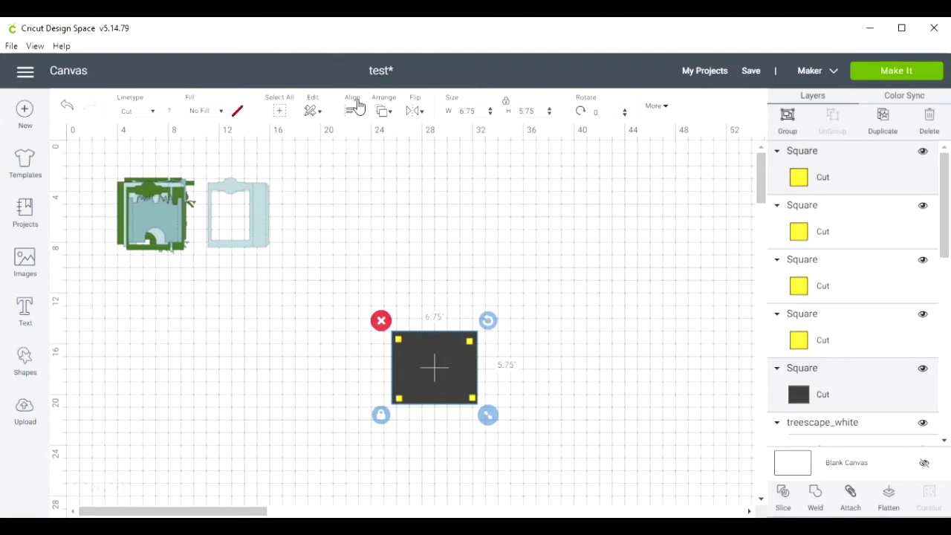
pyautogui.click(357, 112)
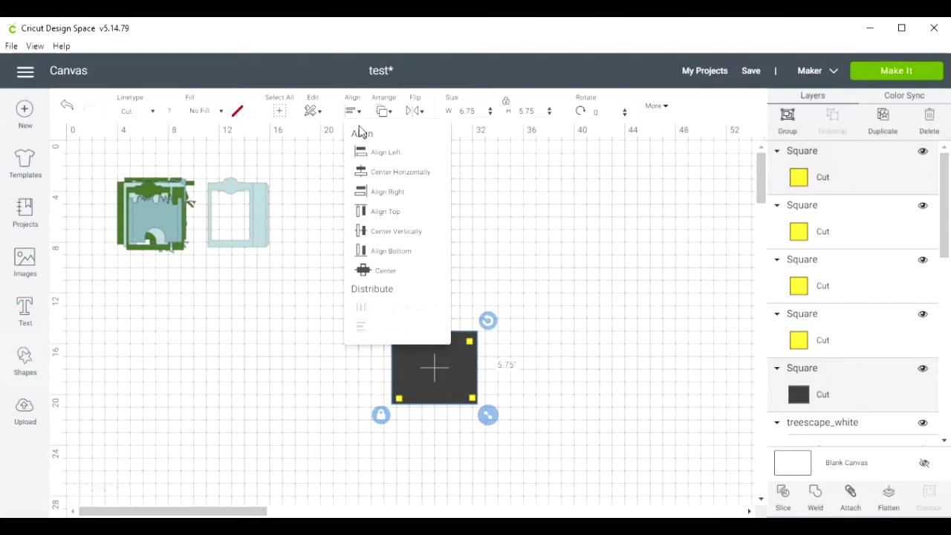
pyautogui.click(366, 214)
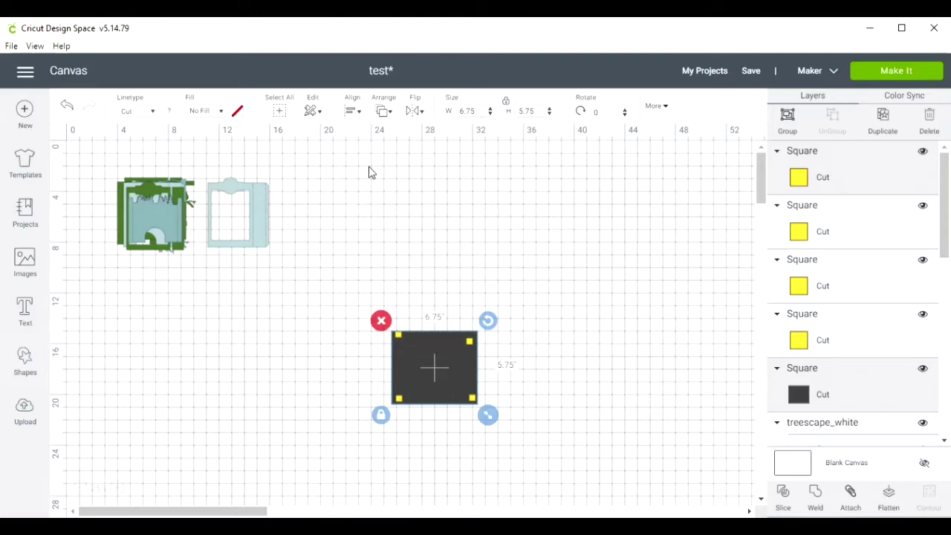
# Slice the upper-left yellow square, aligned flush with the base rectangle's left edge, out of the base and send the sliced base to the back.
pyautogui.click(358, 113)
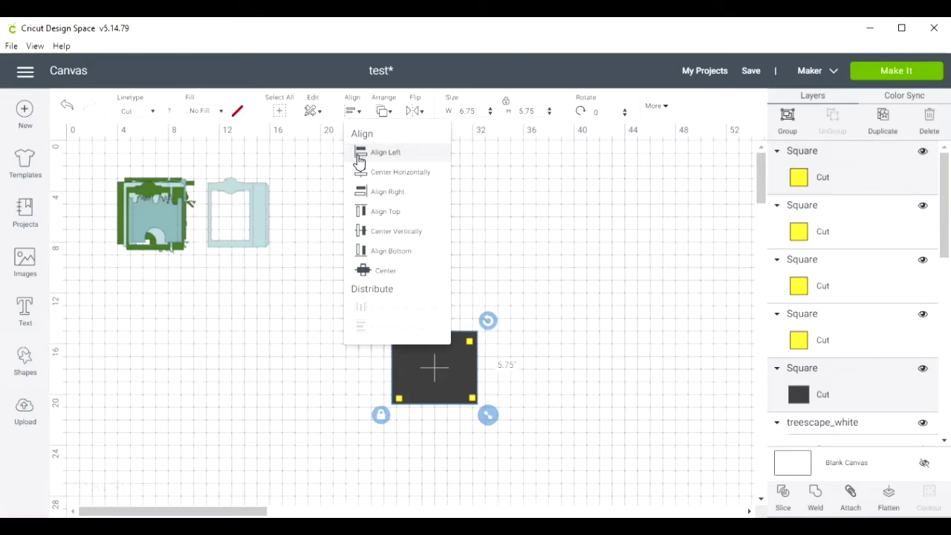
pyautogui.click(358, 153)
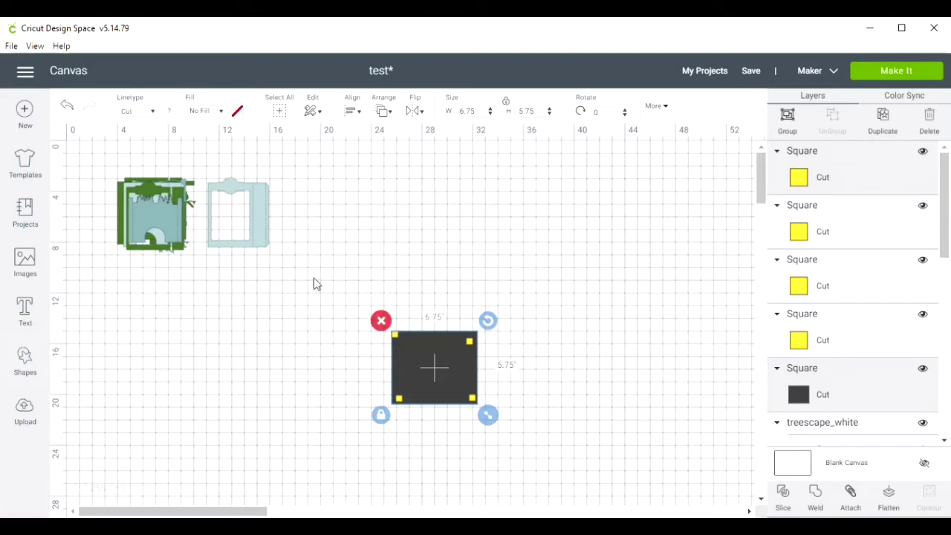
pyautogui.click(783, 496)
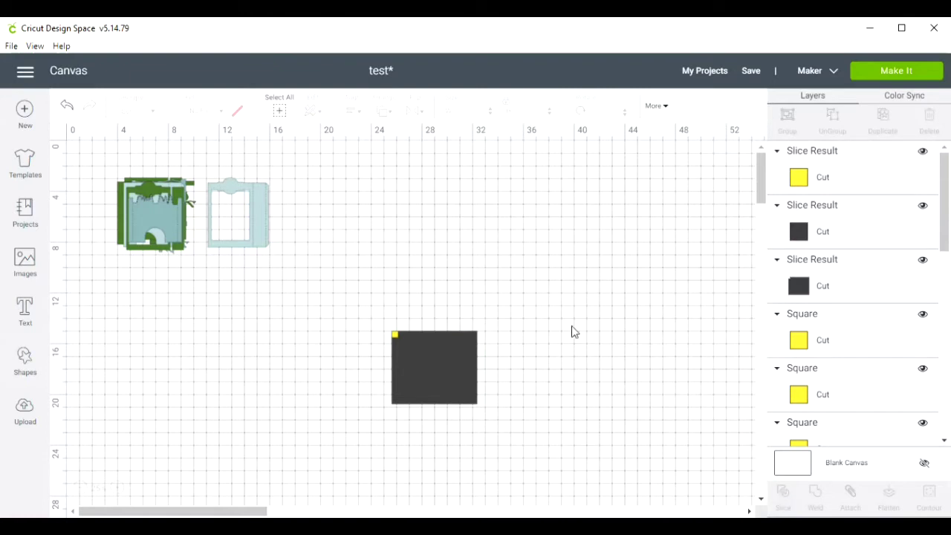
pyautogui.rightClick(433, 370)
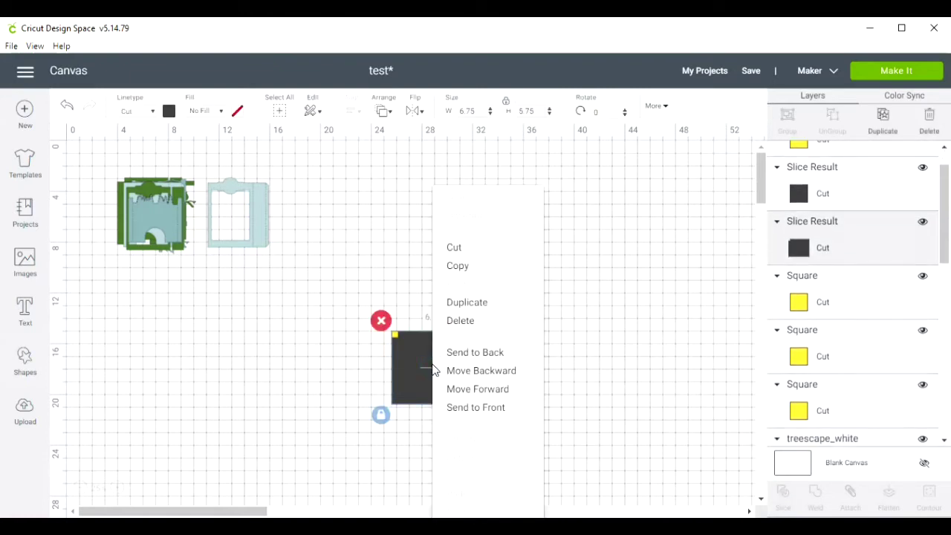
pyautogui.click(461, 354)
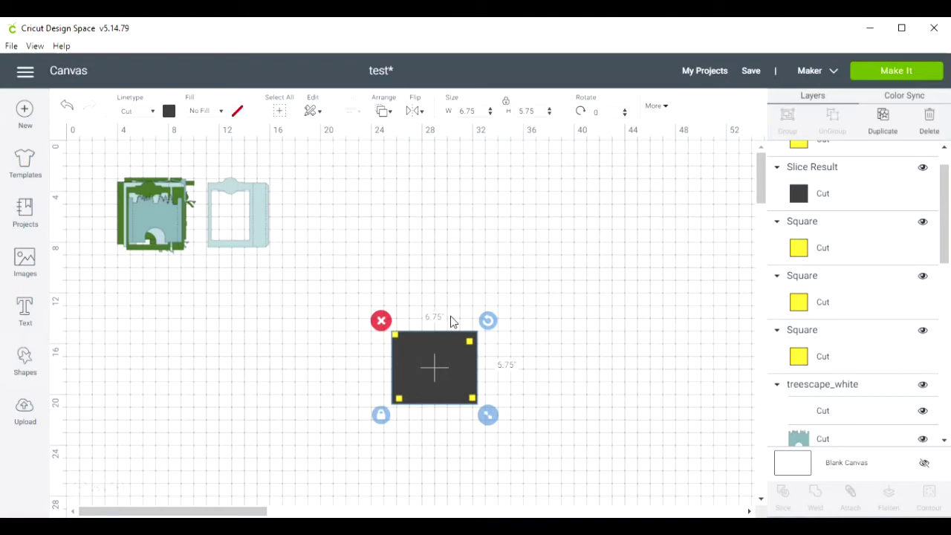
# Align the upper-right yellow square with the base's top and right edges and slice it out of the base.
pyautogui.moveTo(450, 316); pyautogui.dragTo(493, 360)
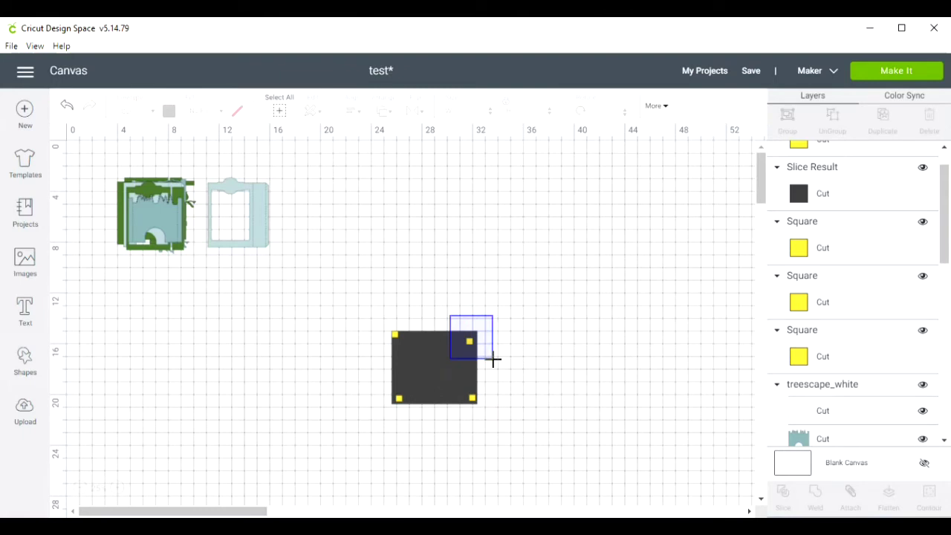
pyautogui.moveTo(494, 359); pyautogui.dragTo(494, 360)
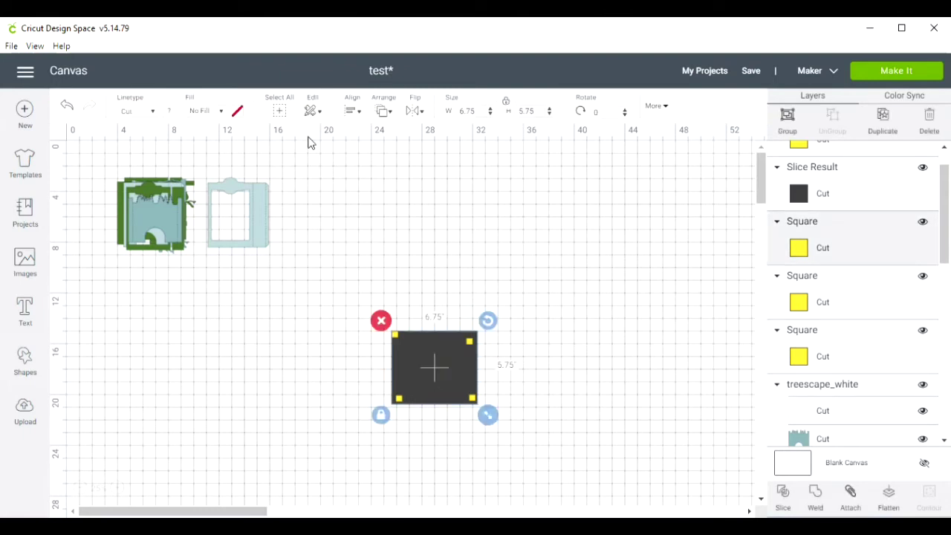
pyautogui.click(358, 113)
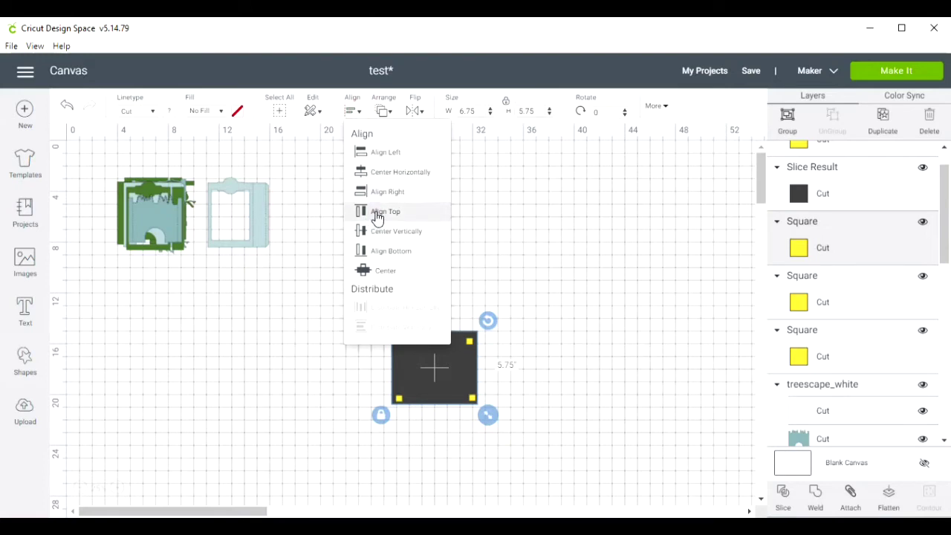
pyautogui.click(377, 213)
pyautogui.click(362, 115)
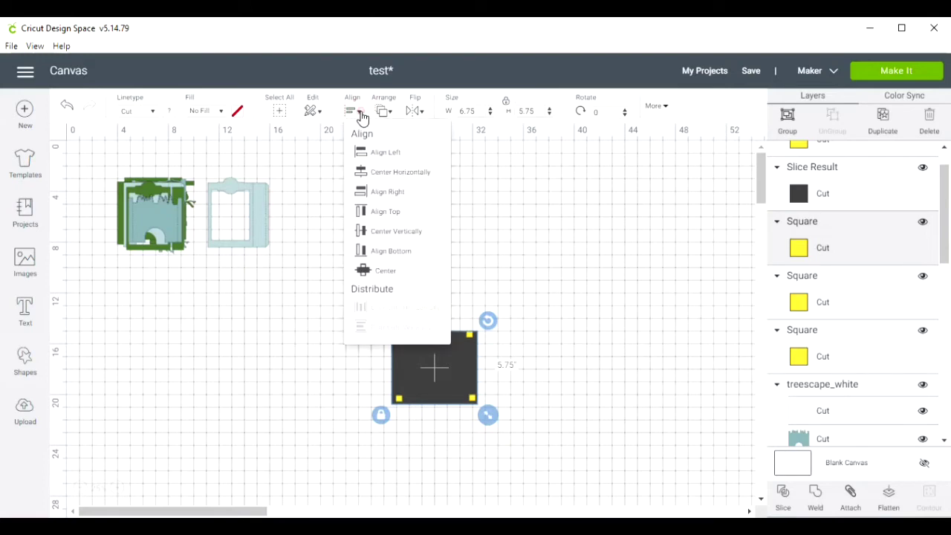
pyautogui.click(376, 193)
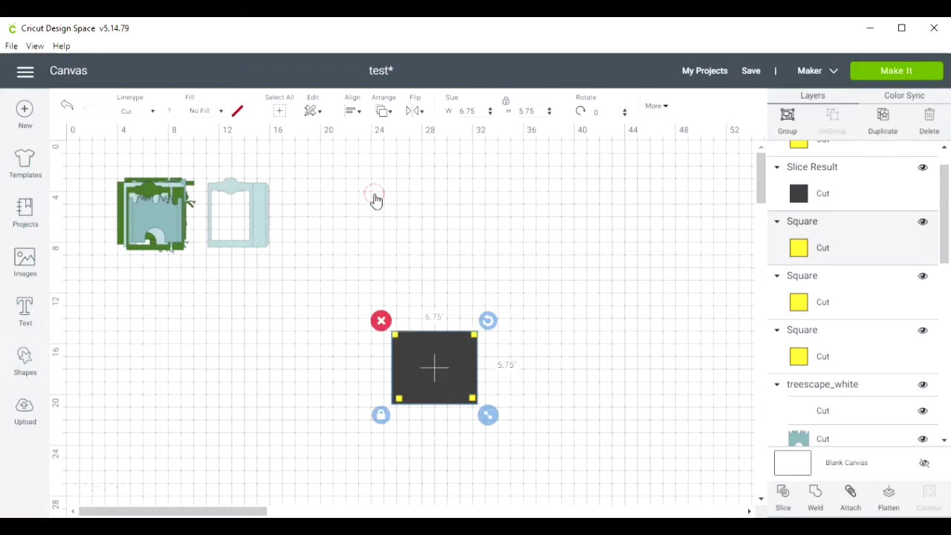
pyautogui.click(782, 493)
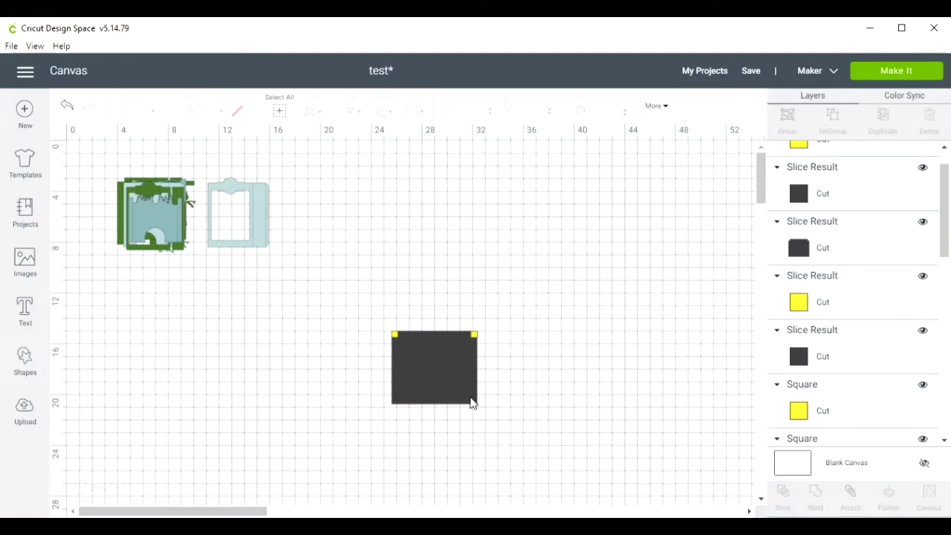
# Align the lower-left yellow square with the base's bottom and left edges and slice it out of the base.
pyautogui.moveTo(355, 378); pyautogui.dragTo(432, 428)
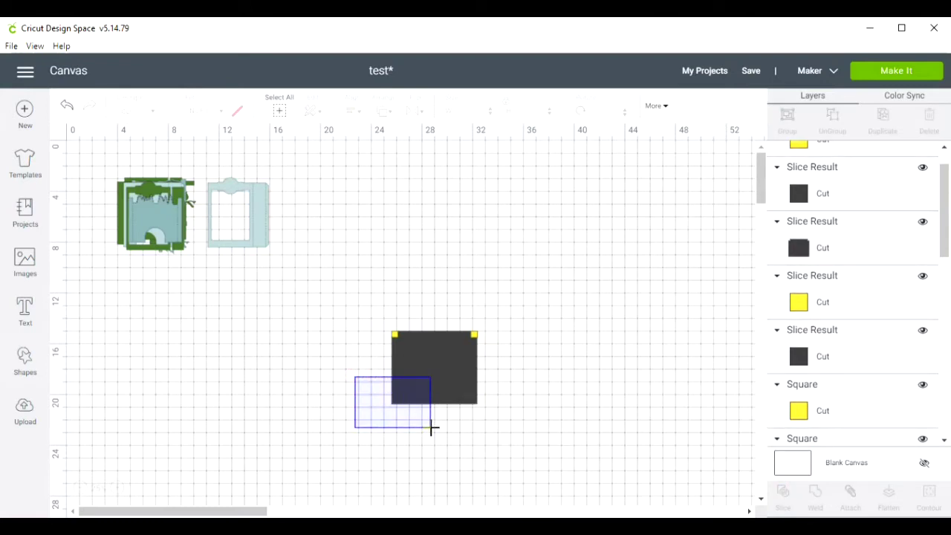
pyautogui.moveTo(433, 428); pyautogui.dragTo(437, 431)
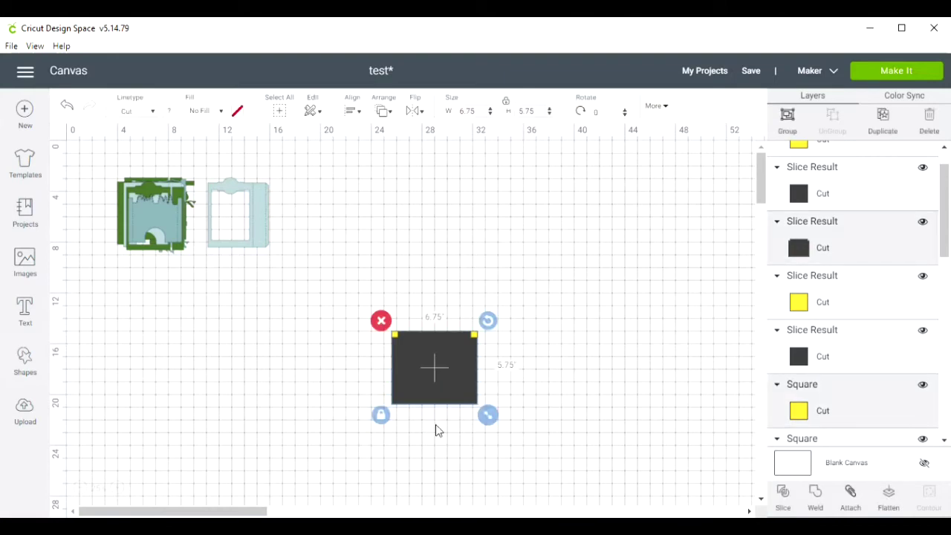
pyautogui.click(358, 117)
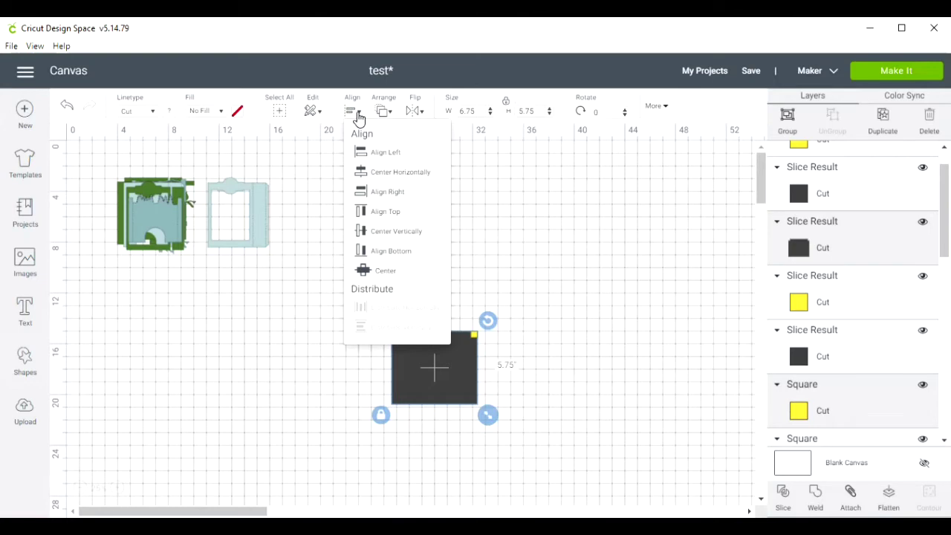
pyautogui.click(375, 251)
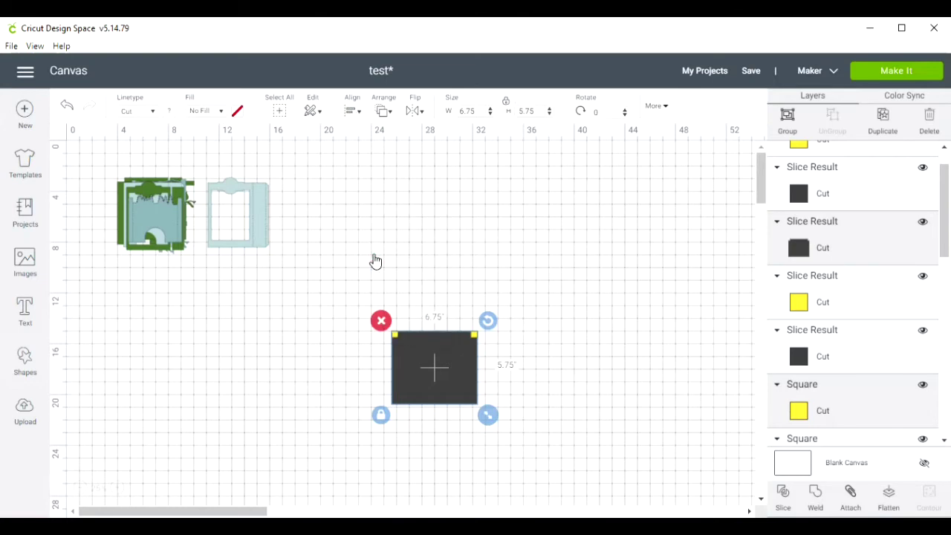
pyautogui.click(360, 117)
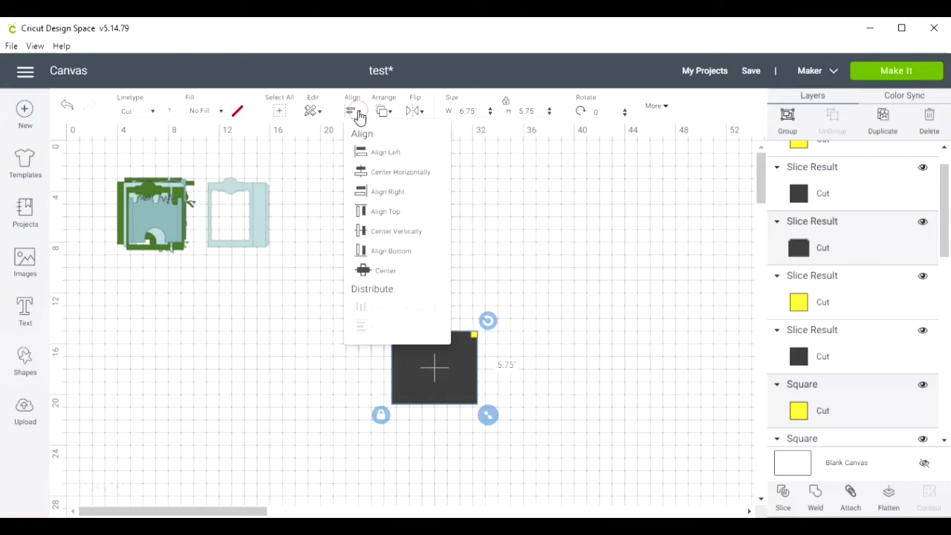
pyautogui.click(371, 154)
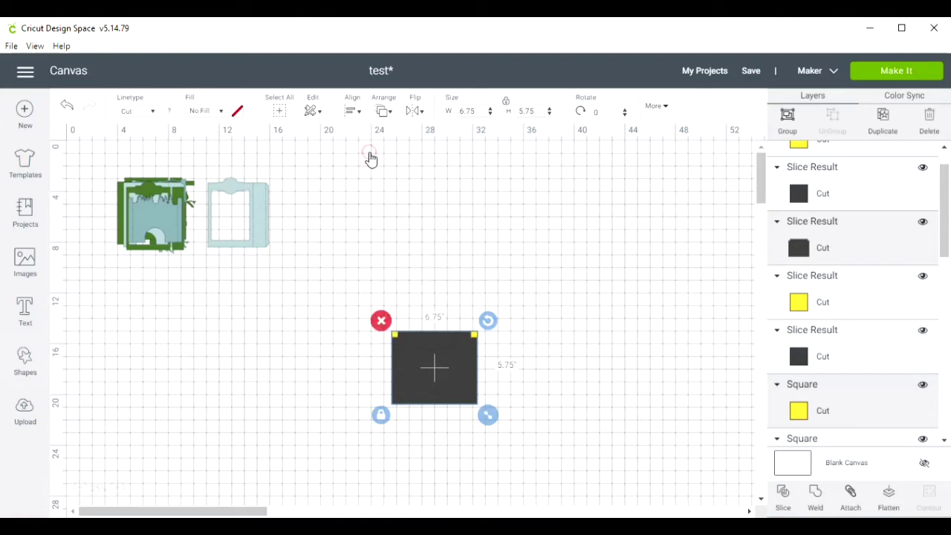
pyautogui.click(783, 497)
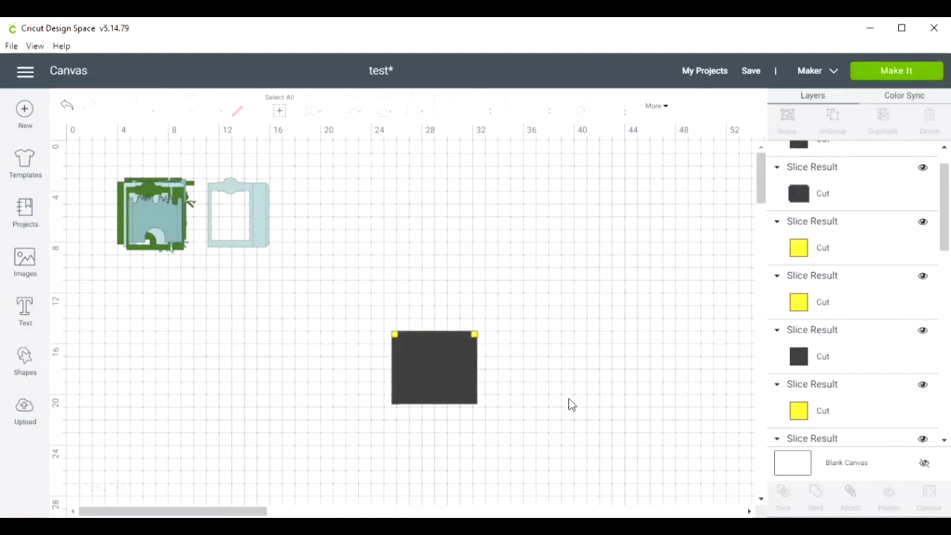
# Align the lower-right yellow square with the base's right and bottom edges and slice it out of the base.
pyautogui.moveTo(526, 387); pyautogui.dragTo(438, 426)
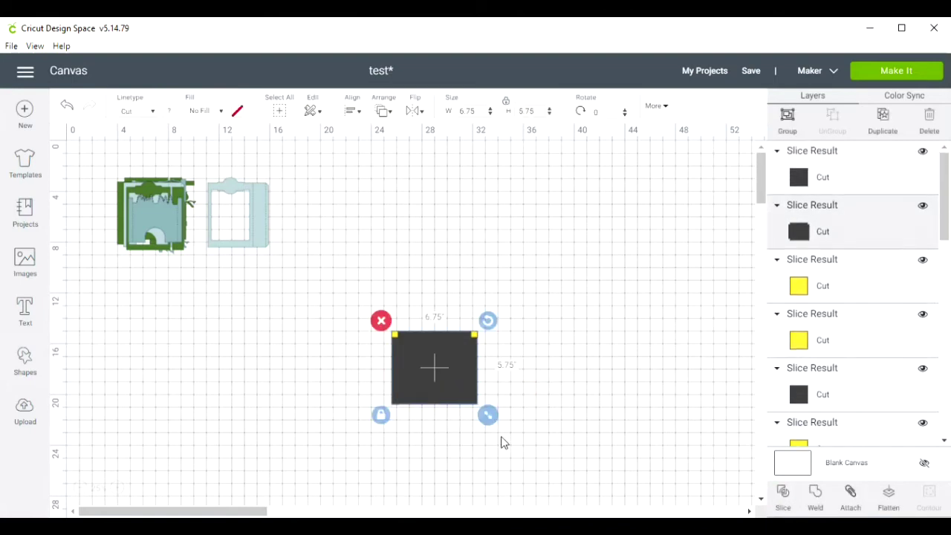
pyautogui.click(359, 113)
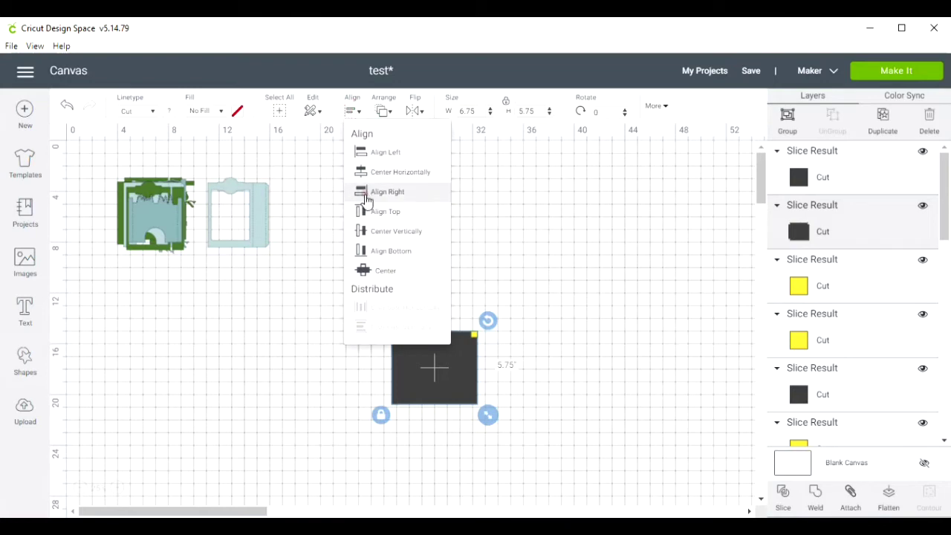
pyautogui.click(364, 192)
pyautogui.click(355, 116)
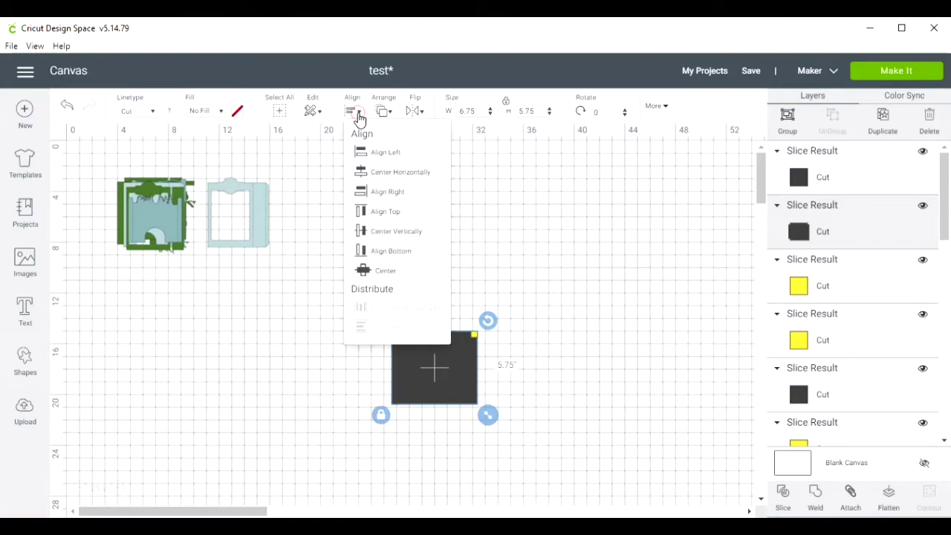
pyautogui.click(374, 254)
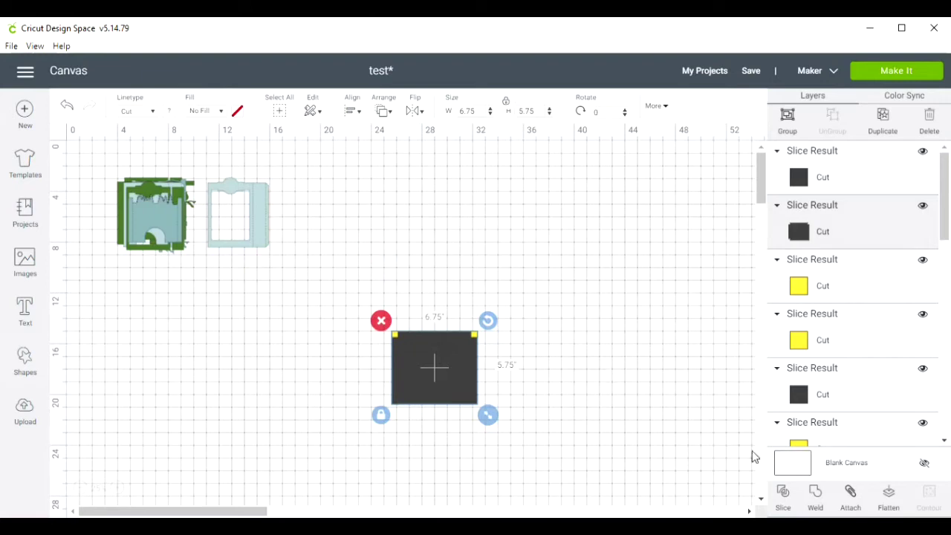
pyautogui.click(788, 495)
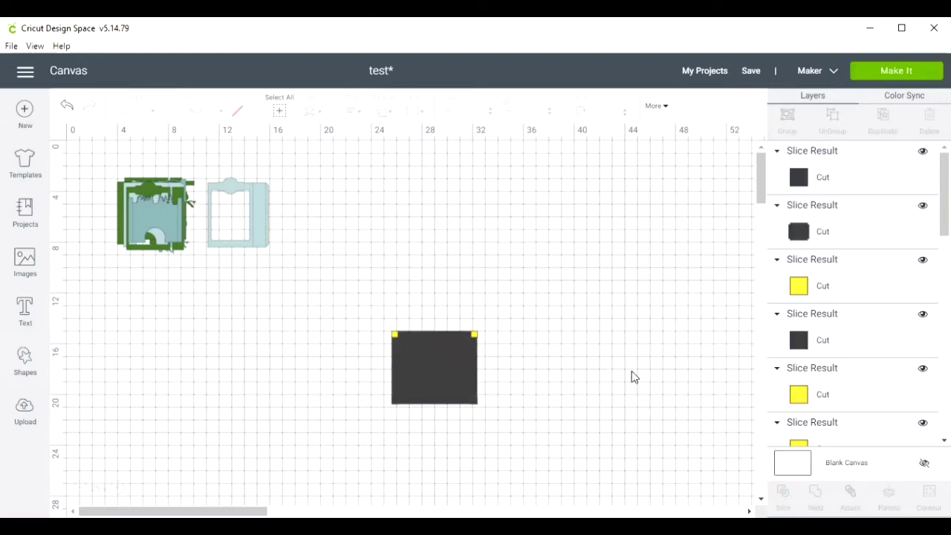
# Separate the notched base from the leftover slice pieces and delete all of those pieces.
pyautogui.moveTo(451, 367); pyautogui.dragTo(600, 296)
pyautogui.moveTo(376, 313); pyautogui.dragTo(502, 439)
pyautogui.click(381, 320)
pyautogui.moveTo(572, 307); pyautogui.dragTo(411, 382)
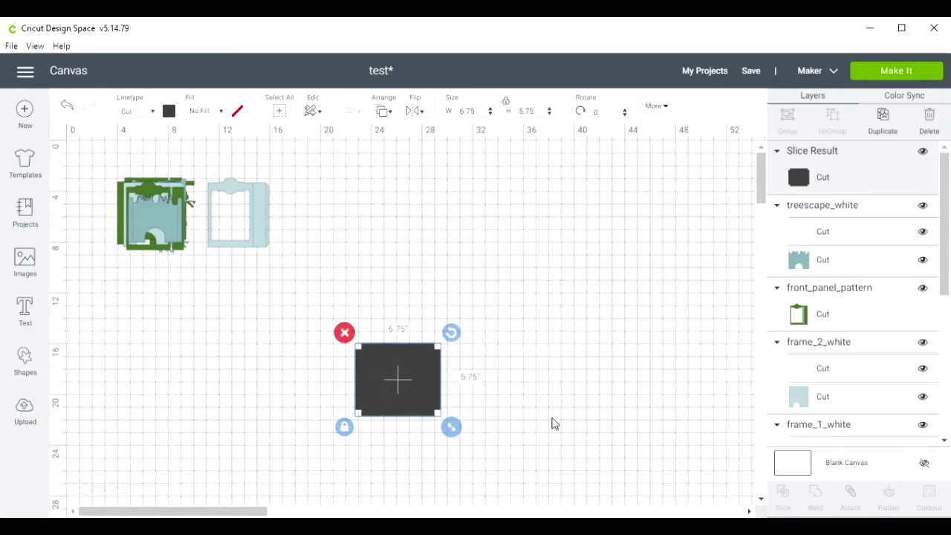
# Add a new square beside the notched base and rotate it 45 degrees.
pyautogui.click(47, 375)
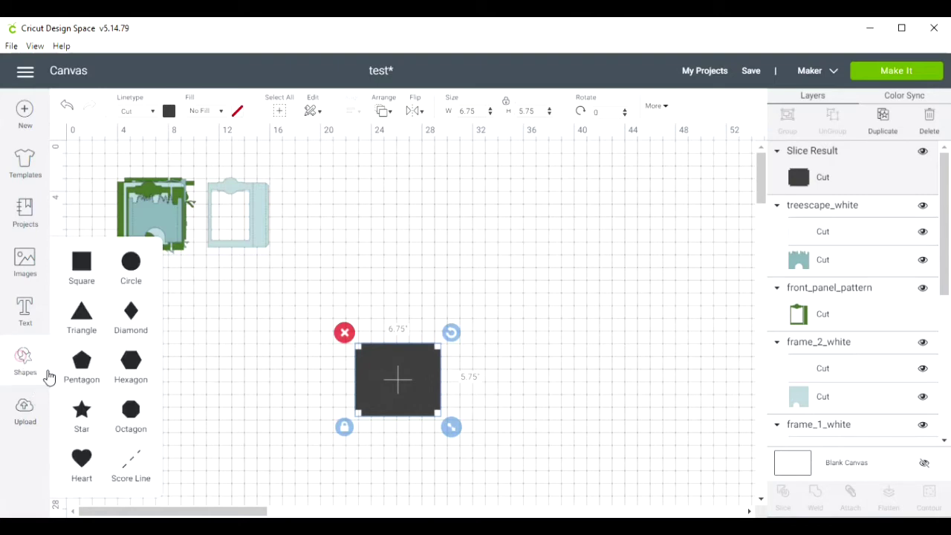
pyautogui.click(82, 263)
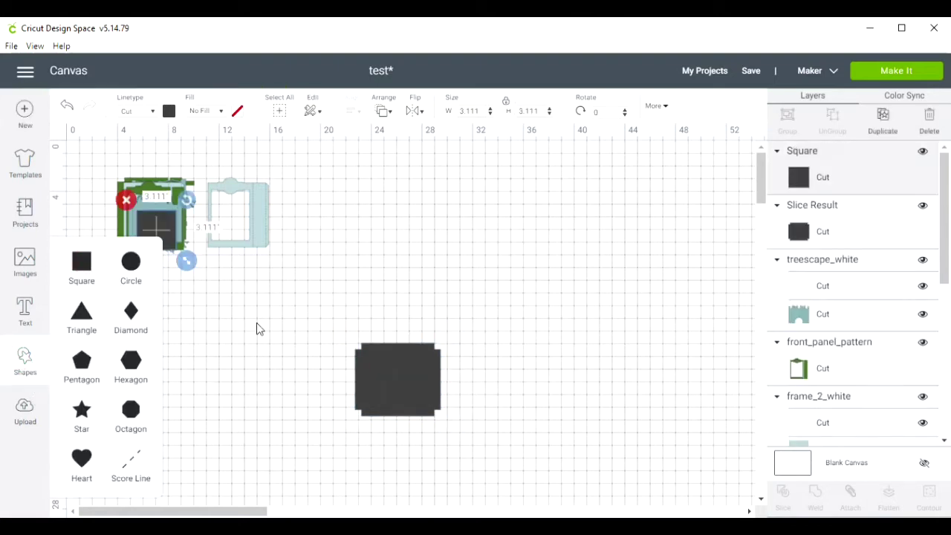
pyautogui.moveTo(163, 218); pyautogui.dragTo(537, 376)
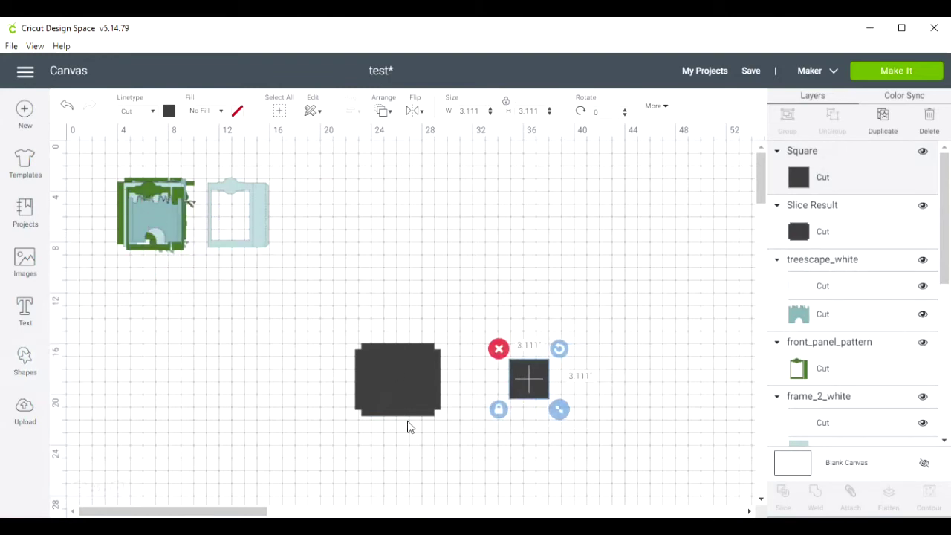
pyautogui.click(598, 111)
pyautogui.press('Return')
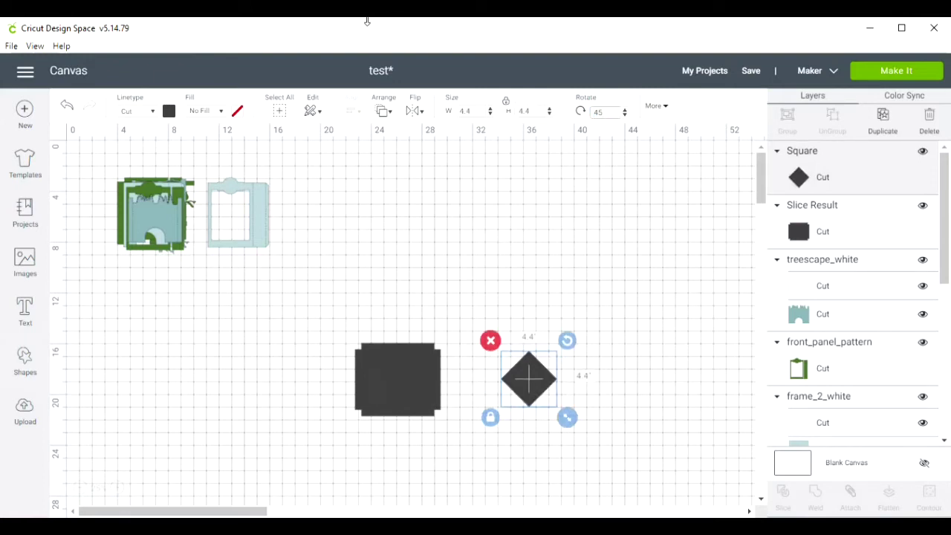
# Change the rotated square's material color to yellow and move it above the notched base.
pyautogui.click(169, 111)
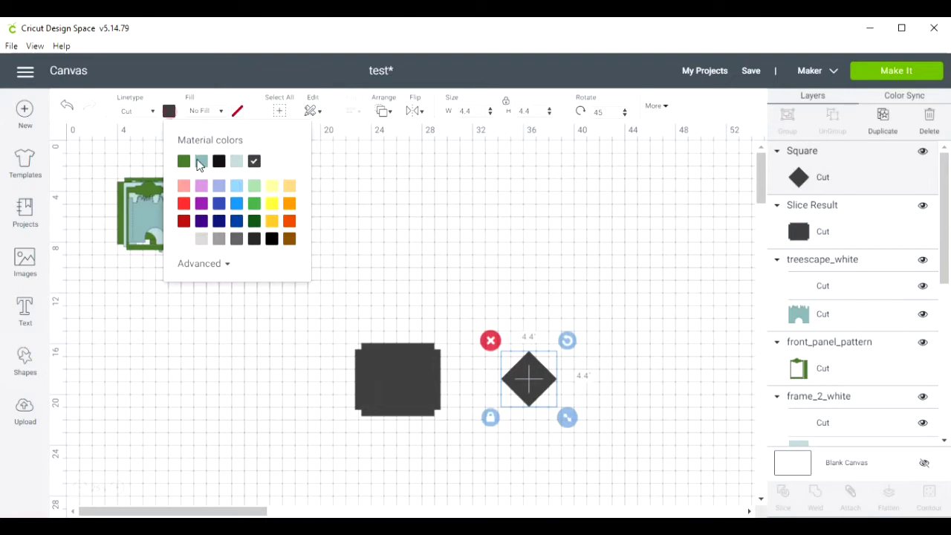
pyautogui.click(271, 203)
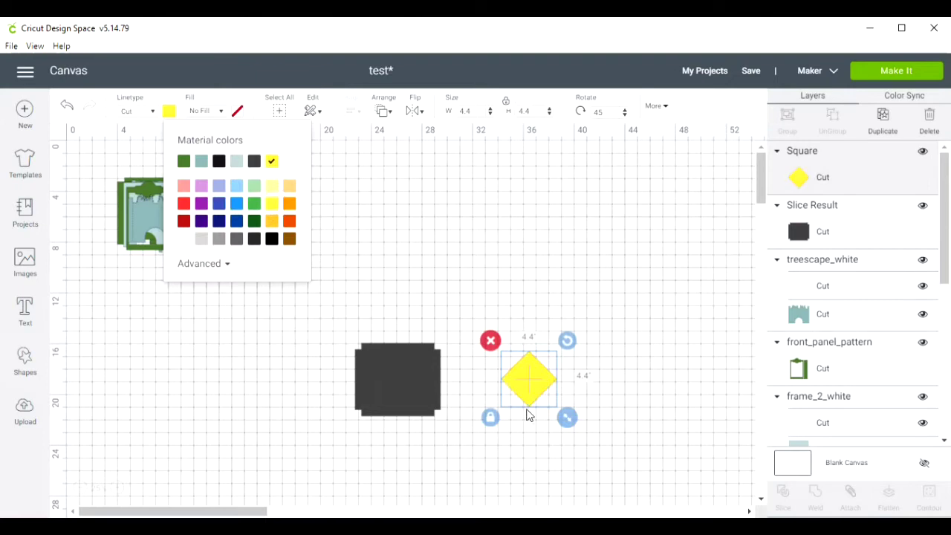
pyautogui.moveTo(532, 384); pyautogui.dragTo(405, 271)
# Check the notched base's size, set the yellow diamond's width to 5.75 inches, and move the diamond aside.
pyautogui.click(394, 373)
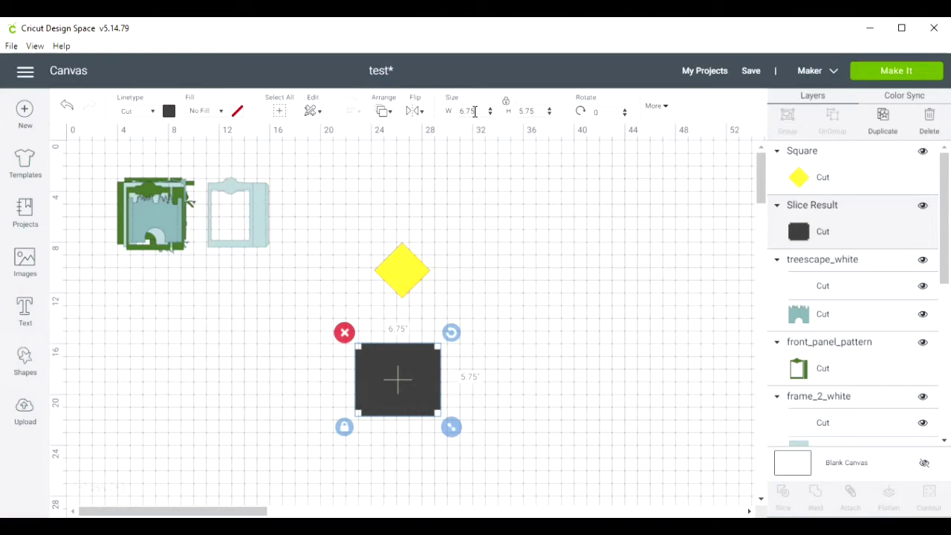
pyautogui.click(404, 274)
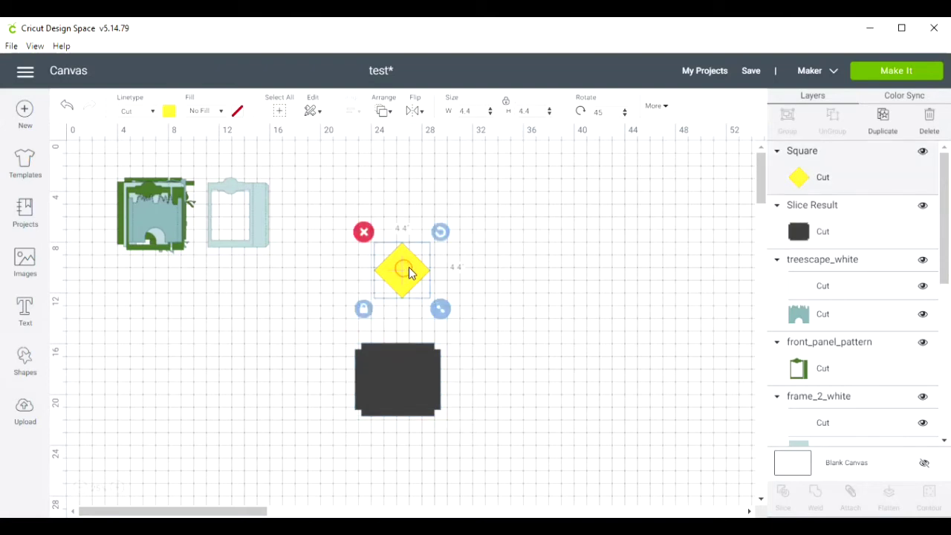
pyautogui.click(482, 113)
pyautogui.press('Return')
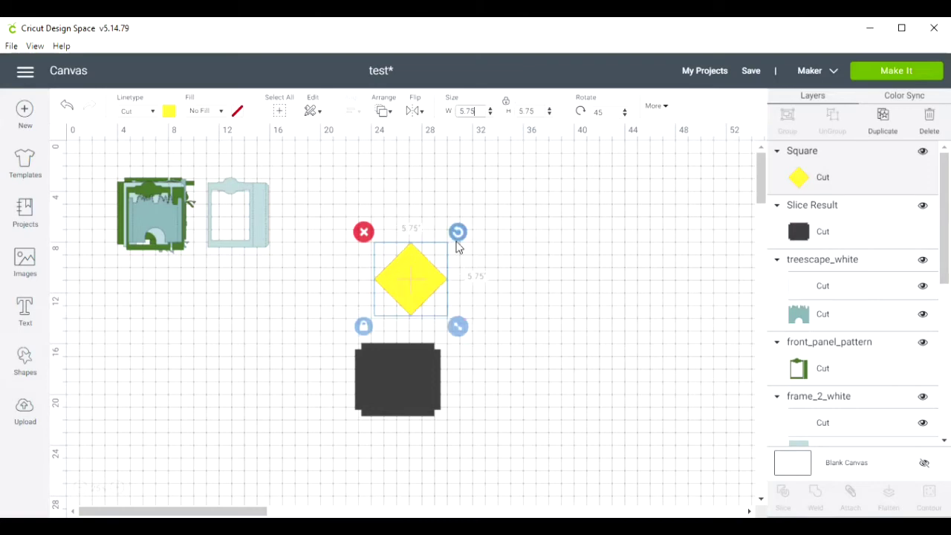
pyautogui.moveTo(411, 283); pyautogui.dragTo(529, 306)
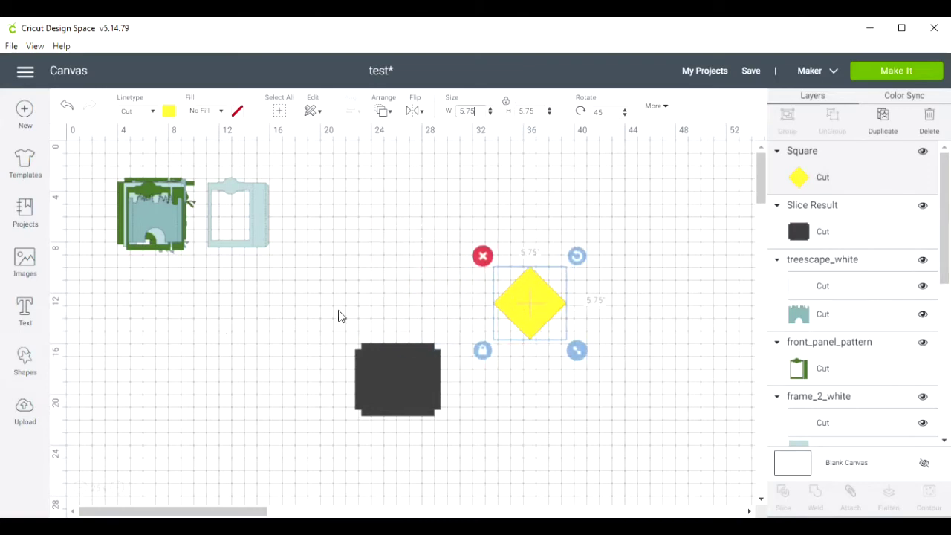
# Add a square, enlarge it to about 8.22 inches, and align its upper edge with the yellow diamond's horizontal midline.
pyautogui.click(27, 358)
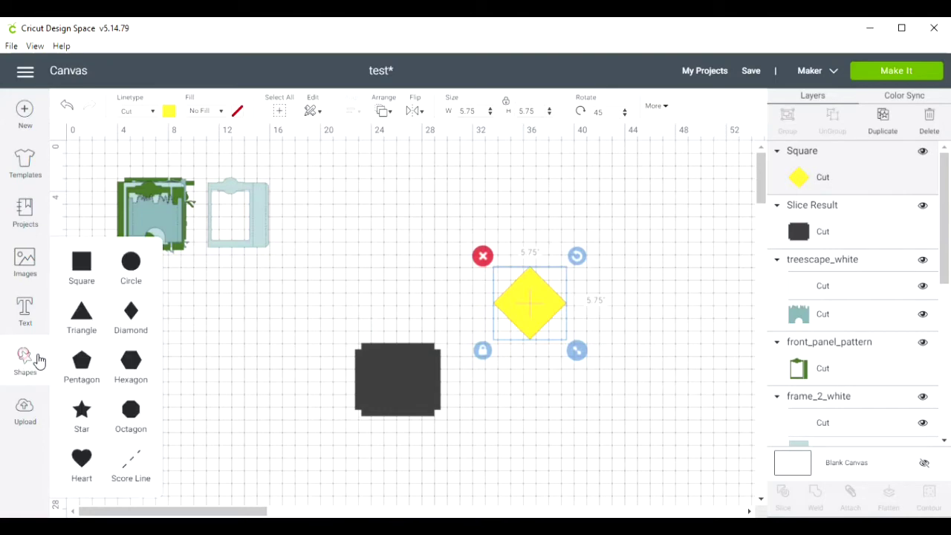
pyautogui.click(83, 264)
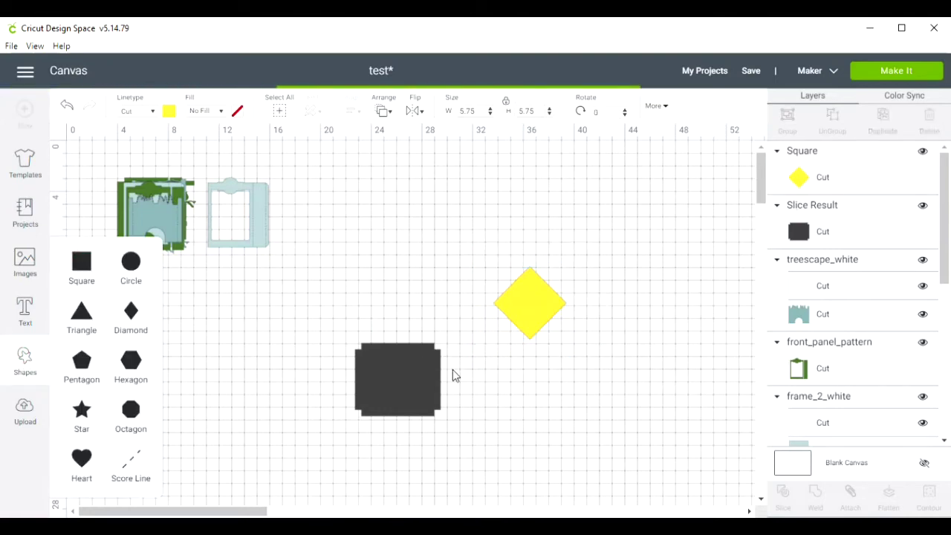
pyautogui.moveTo(176, 245); pyautogui.dragTo(588, 410)
pyautogui.moveTo(548, 377)
pyautogui.mouseDown()
pyautogui.moveTo(543, 364)
pyautogui.moveTo(552, 364)
pyautogui.mouseUp()
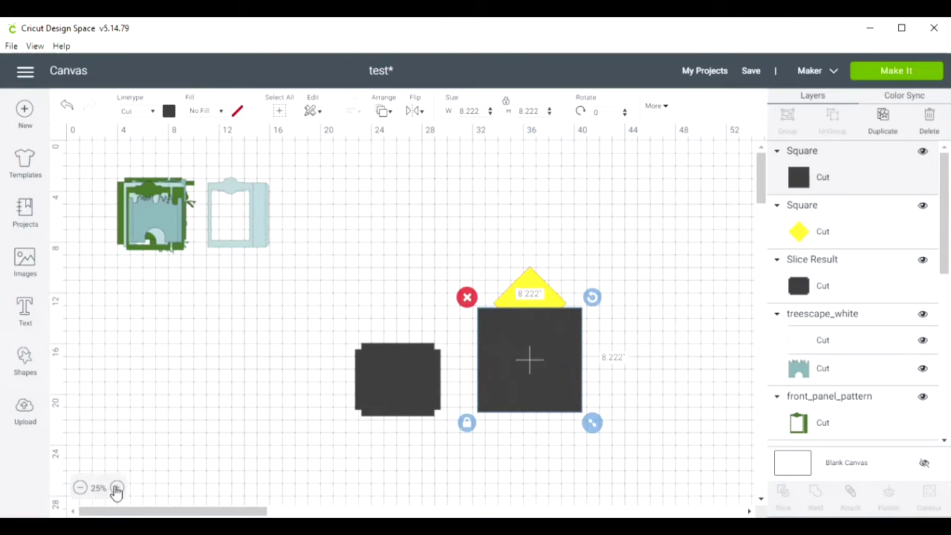
pyautogui.click(117, 488)
pyautogui.click(117, 488)
pyautogui.click(117, 489)
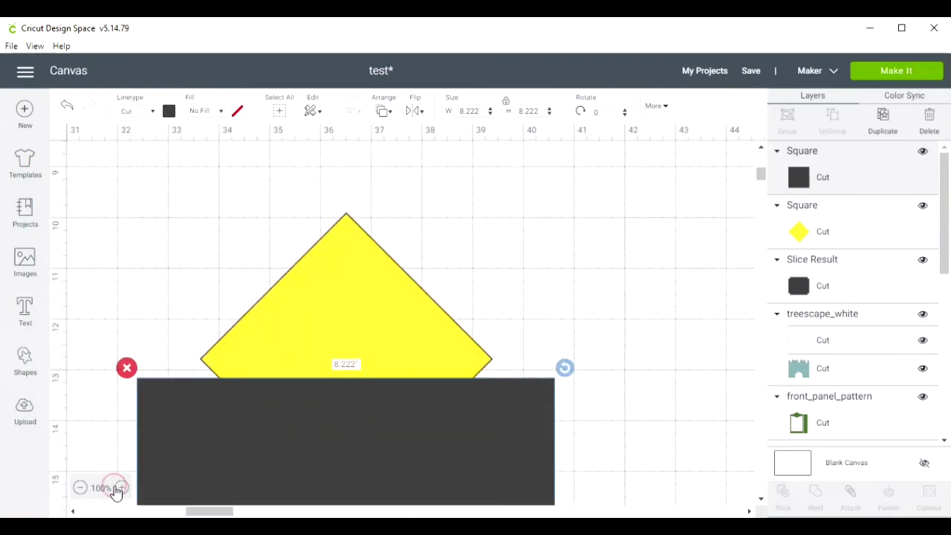
pyautogui.moveTo(281, 468); pyautogui.dragTo(285, 446)
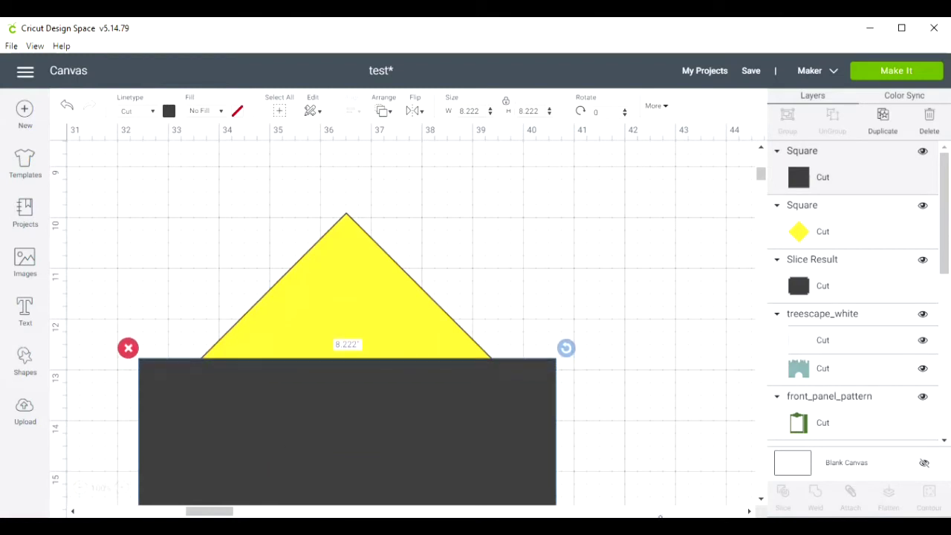
# Slice the yellow diamond with the overlapping square and delete both dark leftover pieces.
pyautogui.click(559, 206)
pyautogui.moveTo(660, 238); pyautogui.dragTo(389, 466)
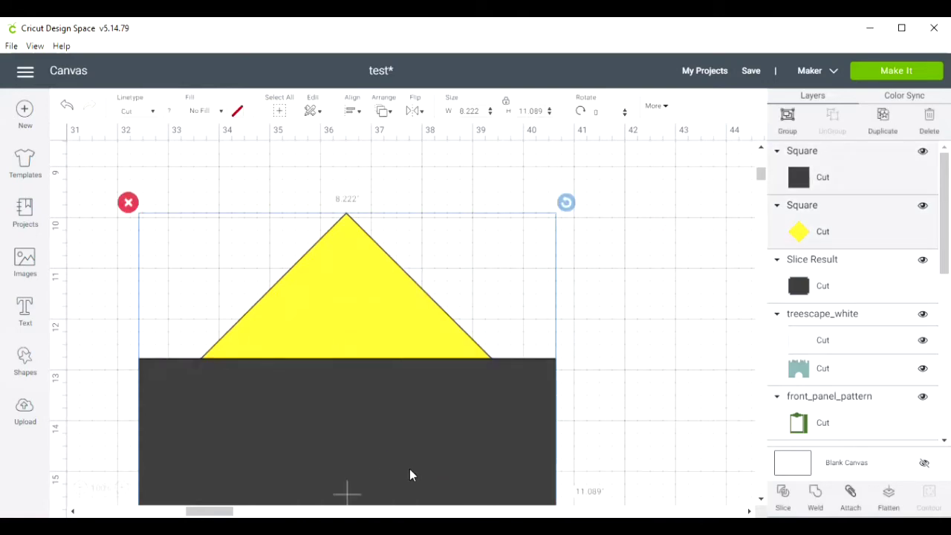
pyautogui.click(785, 497)
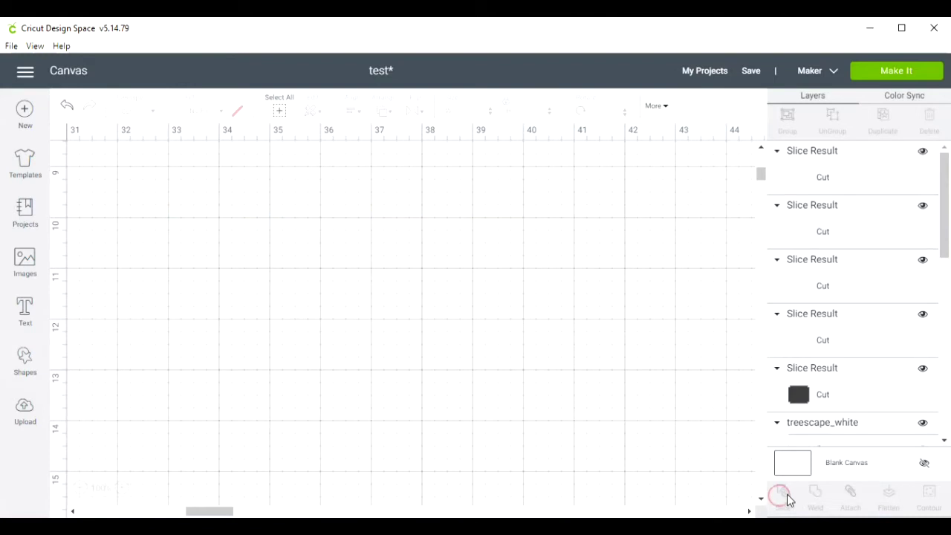
pyautogui.moveTo(475, 451); pyautogui.dragTo(704, 292)
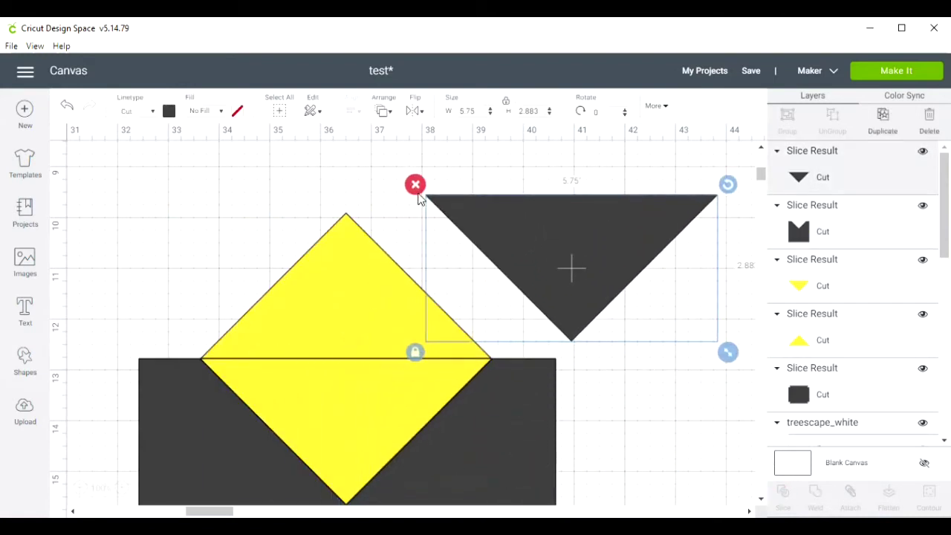
pyautogui.press('Delete')
pyautogui.moveTo(482, 444); pyautogui.dragTo(671, 374)
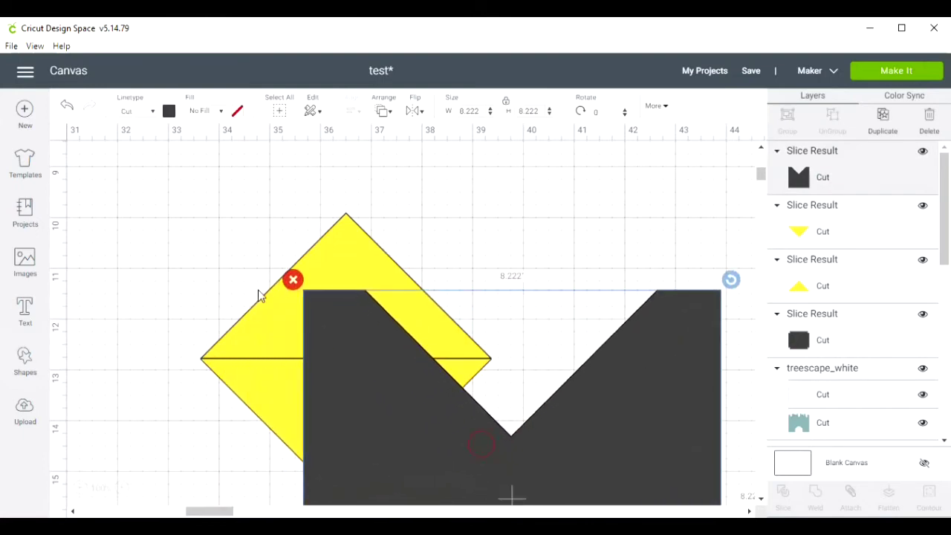
pyautogui.click(293, 280)
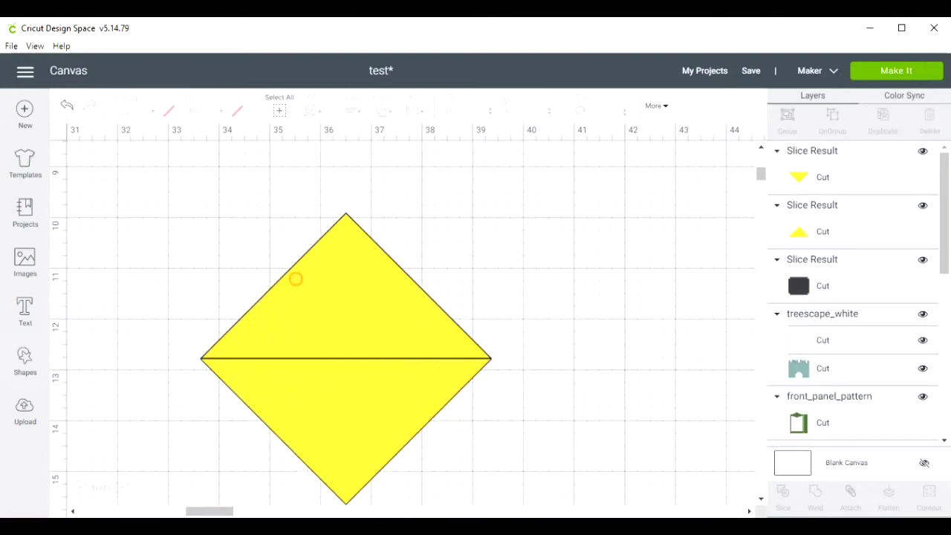
# Place the downward-pointing yellow triangle just below the notched base and the upward-pointing one just above it.
pyautogui.click(81, 489)
pyautogui.click(80, 490)
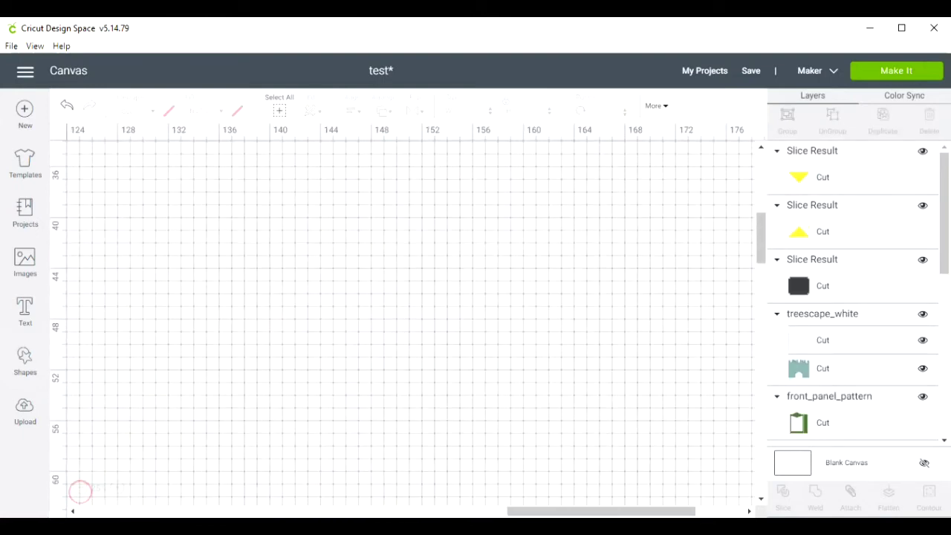
pyautogui.hscroll(-10, 521, 490)
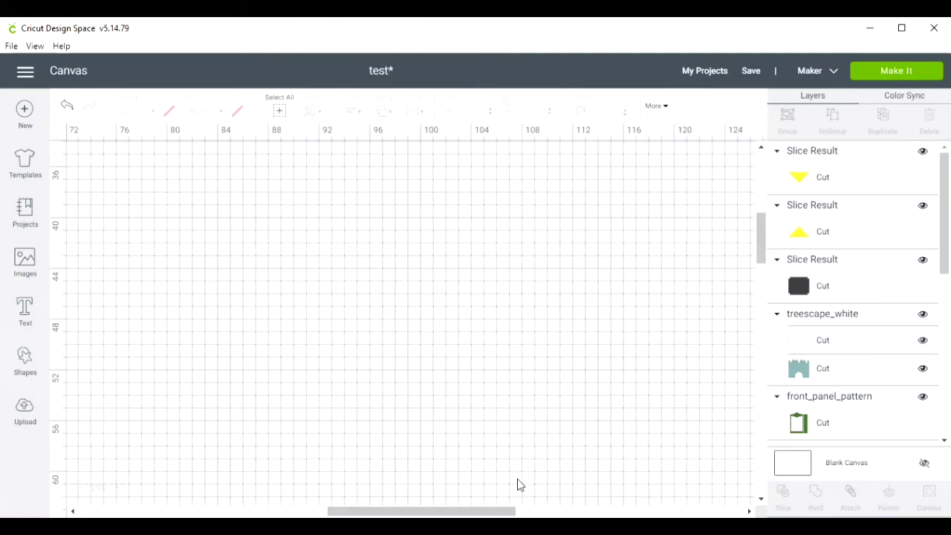
pyautogui.scroll(6, 520, 483)
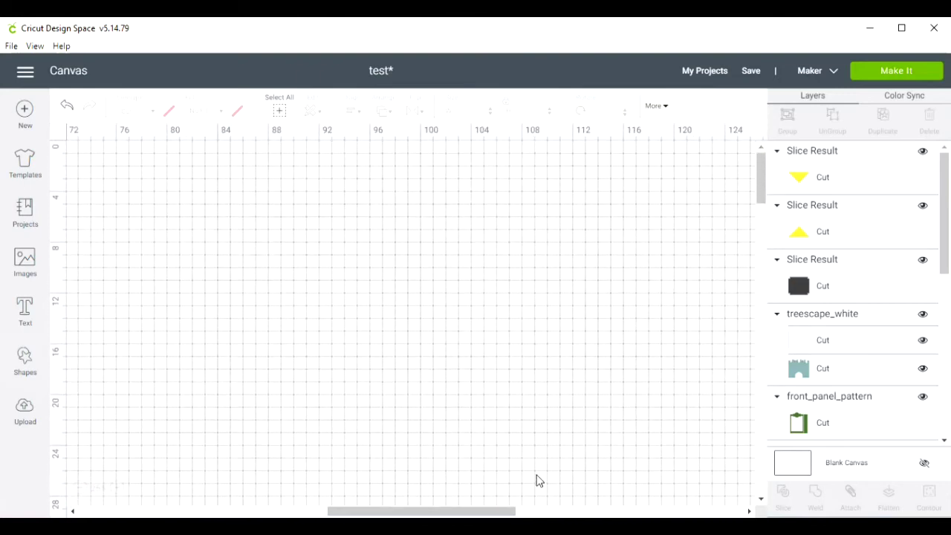
pyautogui.moveTo(417, 513); pyautogui.dragTo(142, 511)
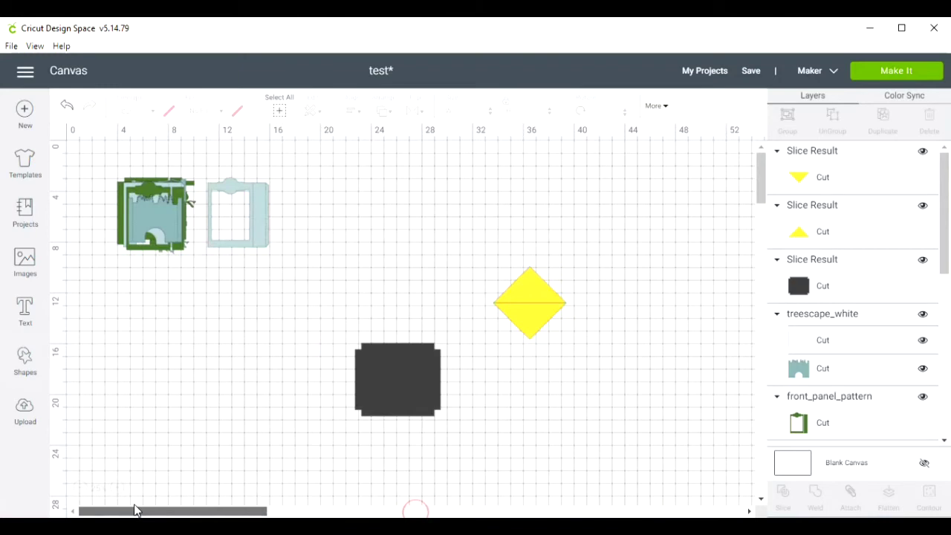
pyautogui.moveTo(517, 336); pyautogui.dragTo(403, 435)
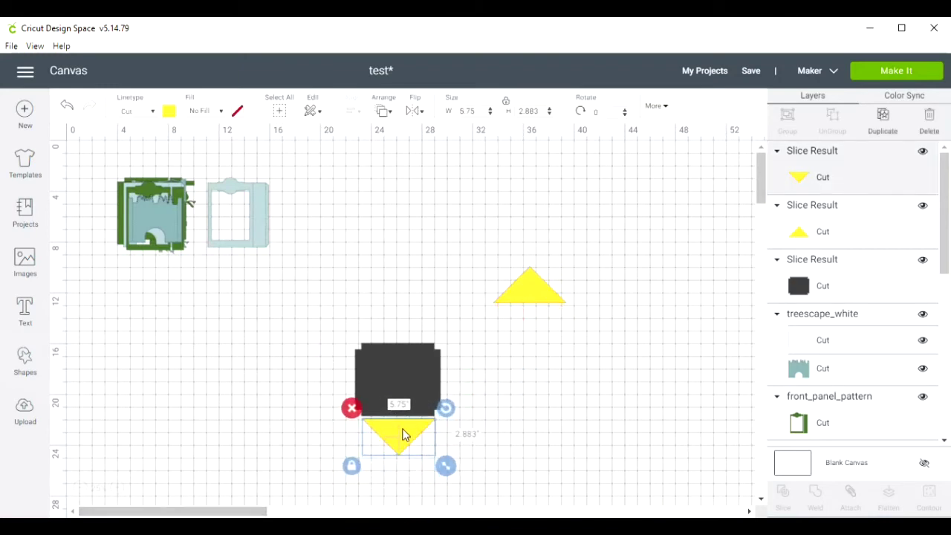
pyautogui.moveTo(531, 290); pyautogui.dragTo(400, 325)
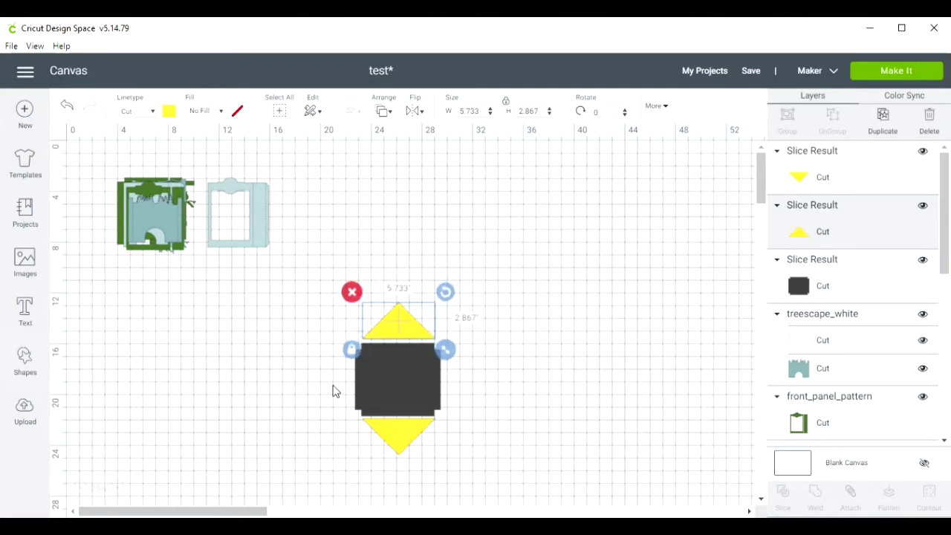
# Add a new square, rotate it 45 degrees, and place it beside the notched base.
pyautogui.click(22, 361)
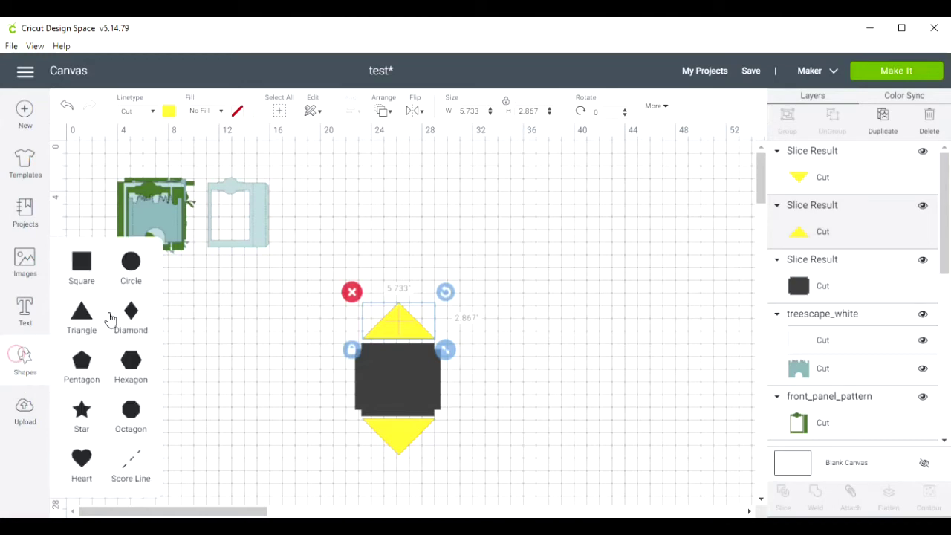
pyautogui.click(82, 272)
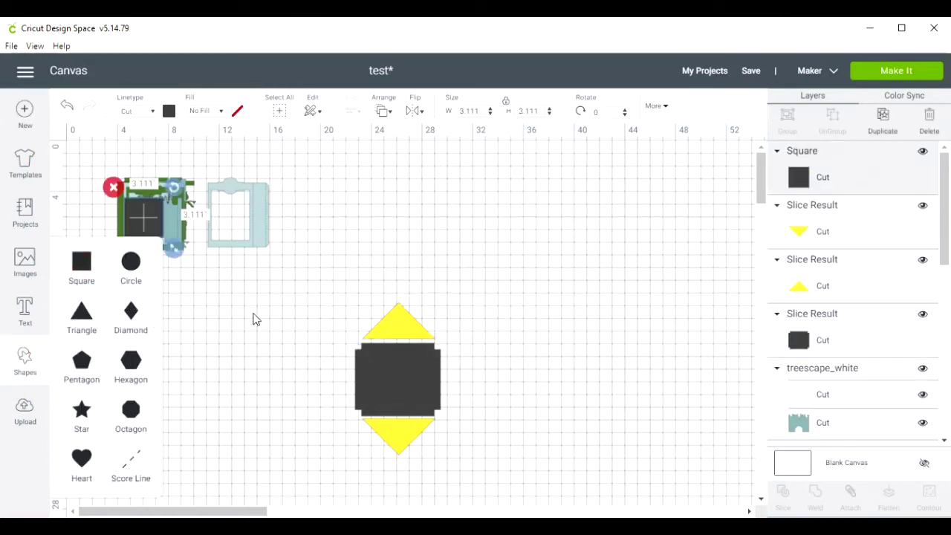
pyautogui.moveTo(130, 209); pyautogui.dragTo(536, 334)
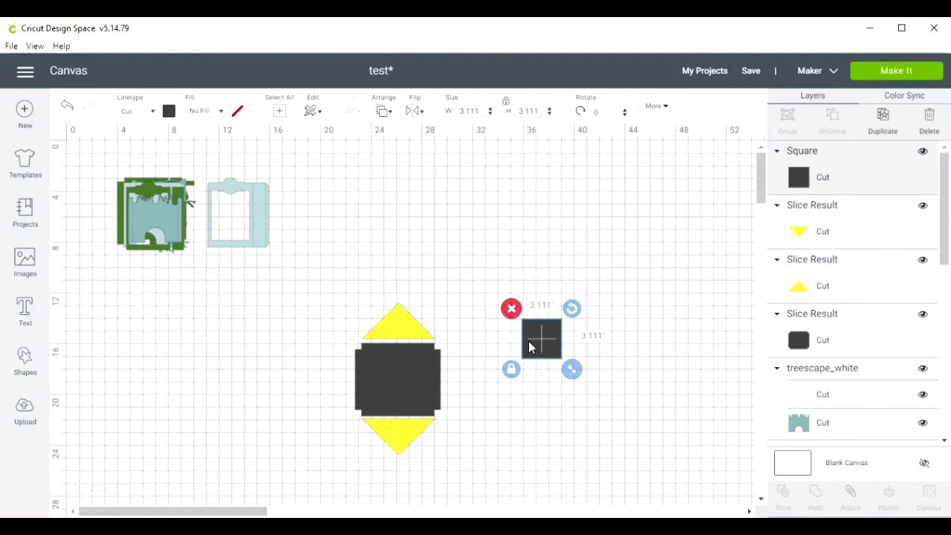
pyautogui.click(600, 112)
pyautogui.write('45')
pyautogui.press('Return')
pyautogui.moveTo(543, 355); pyautogui.dragTo(502, 374)
# Check the notched base's size and set the dark diamond's height to 4.75 inches with proportions locked.
pyautogui.click(414, 369)
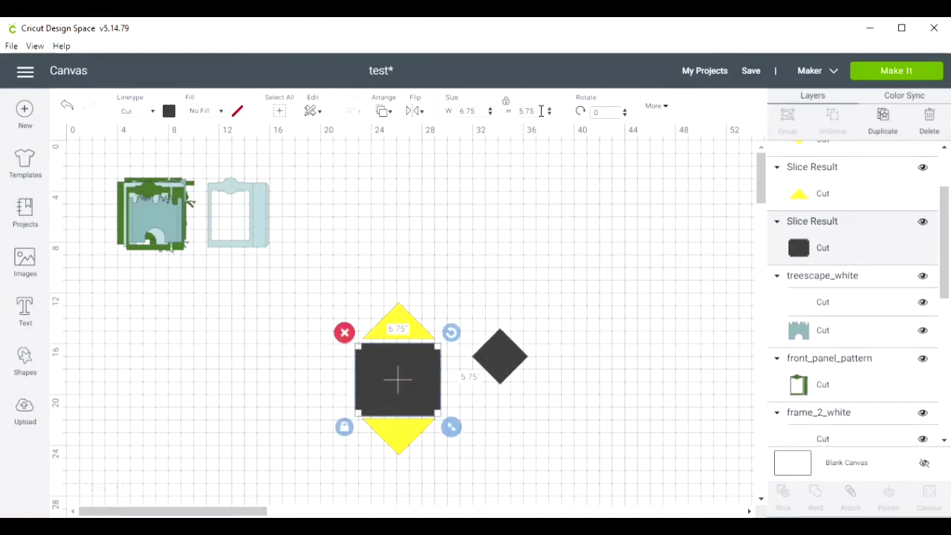
pyautogui.click(499, 361)
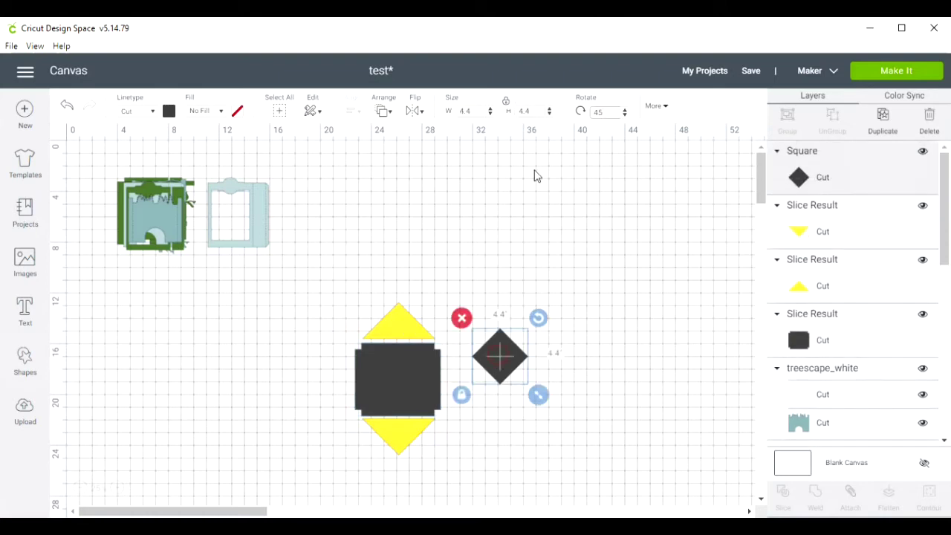
pyautogui.click(532, 111)
pyautogui.write('4.75')
pyautogui.press('Return')
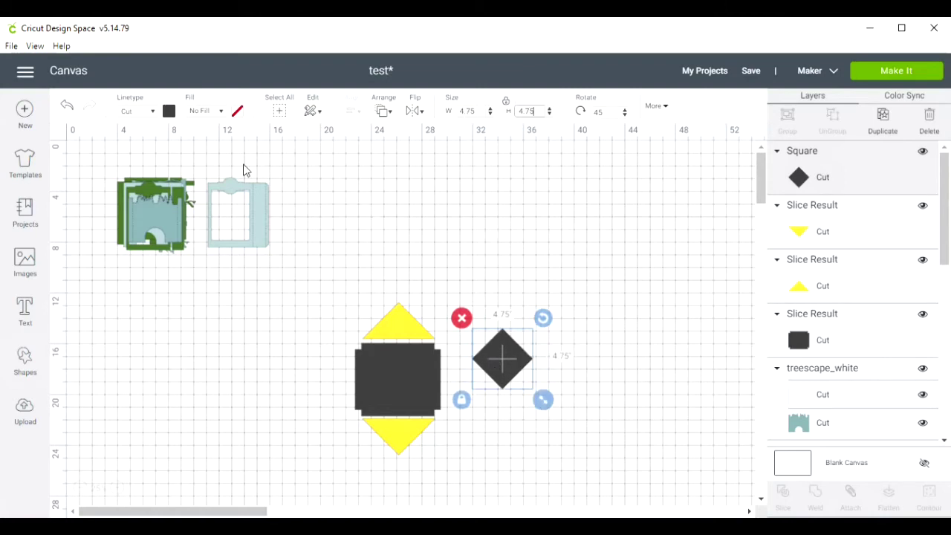
# Change the 4.75-inch diamond's material color to yellow and move it farther from the notched base.
pyautogui.click(172, 113)
pyautogui.click(273, 162)
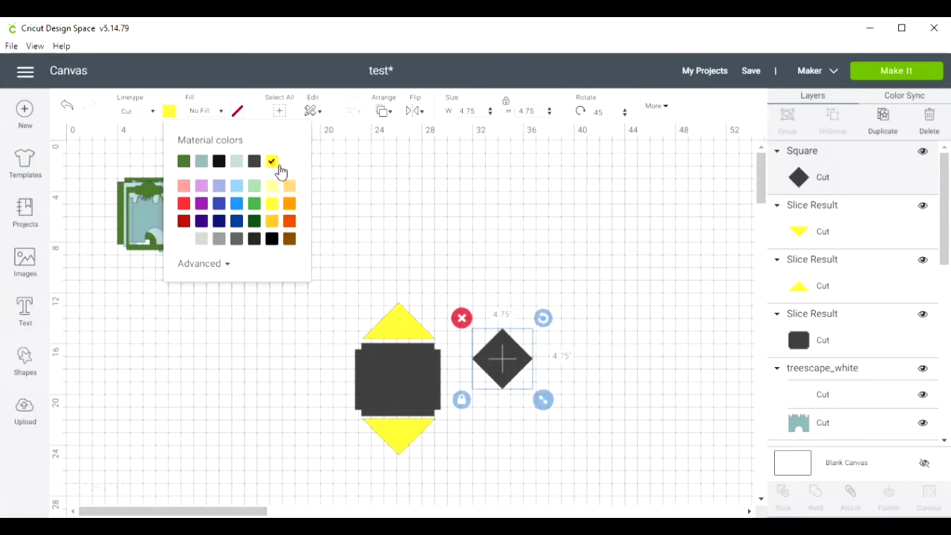
pyautogui.moveTo(512, 370); pyautogui.dragTo(546, 314)
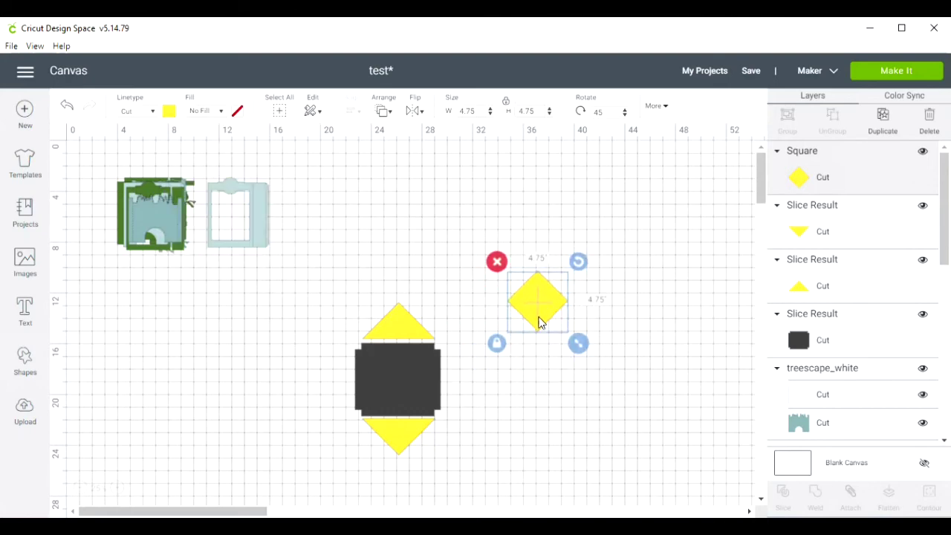
# Add another square, enlarge it to about 7 inches, and align its left edge with the yellow diamond's vertical midline.
pyautogui.click(25, 361)
pyautogui.click(82, 264)
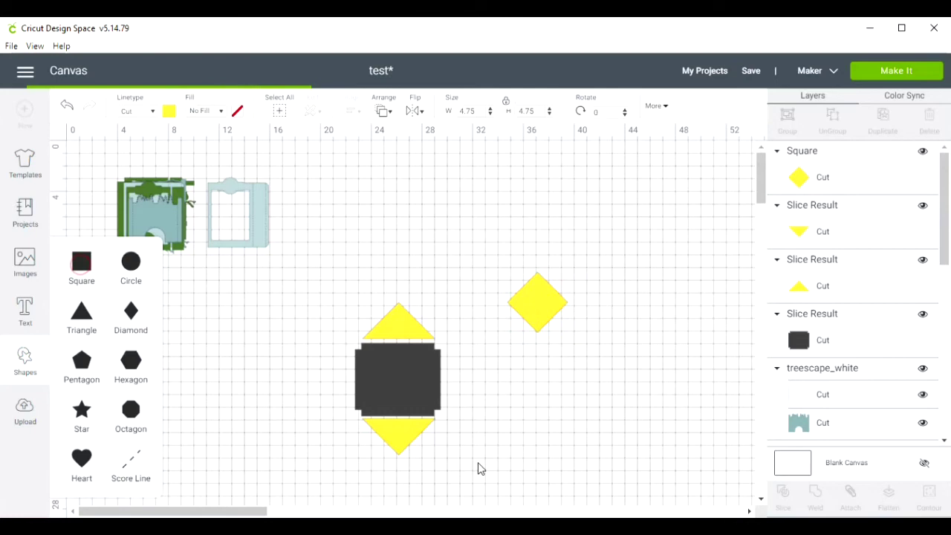
pyautogui.moveTo(151, 216); pyautogui.dragTo(558, 282)
pyautogui.moveTo(592, 308)
pyautogui.mouseDown()
pyautogui.moveTo(633, 365)
pyautogui.moveTo(579, 322)
pyautogui.mouseUp()
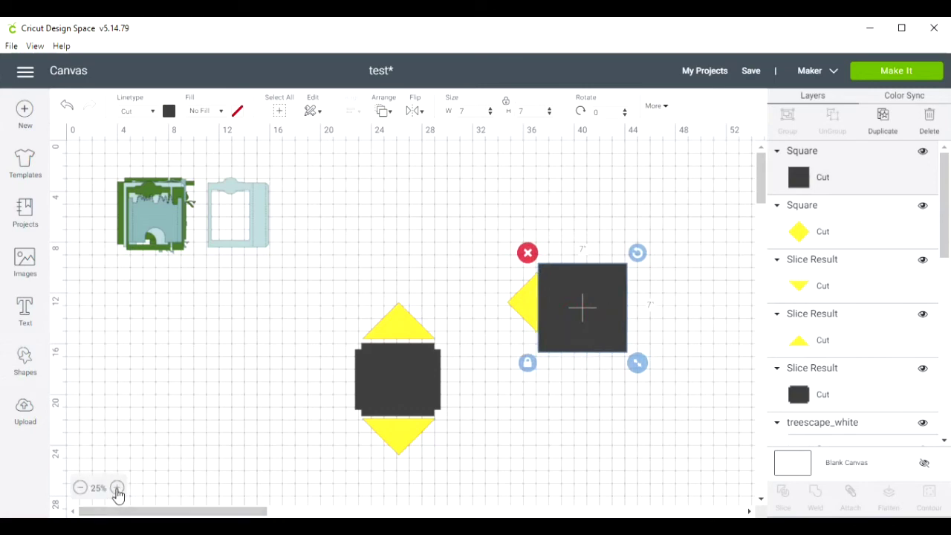
pyautogui.click(117, 489)
pyautogui.click(117, 490)
pyautogui.click(117, 489)
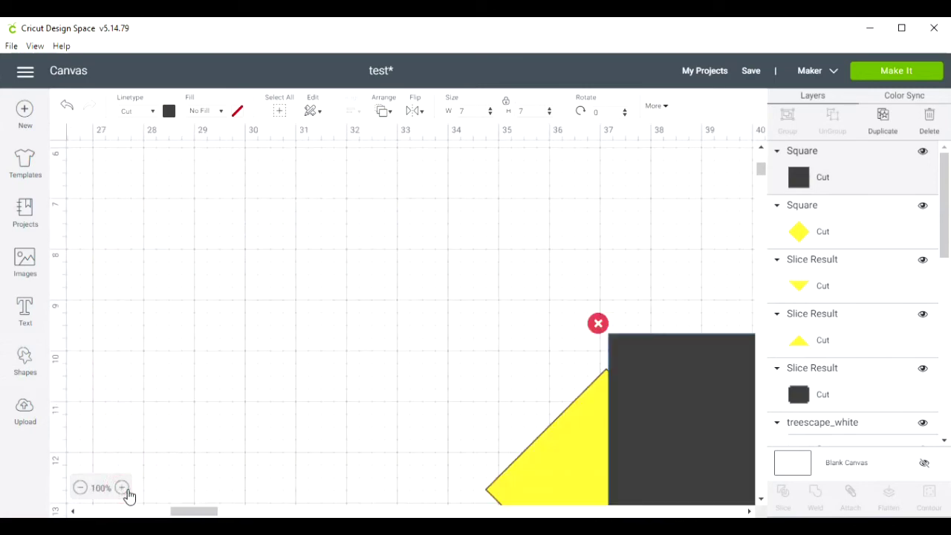
pyautogui.moveTo(670, 435); pyautogui.dragTo(668, 433)
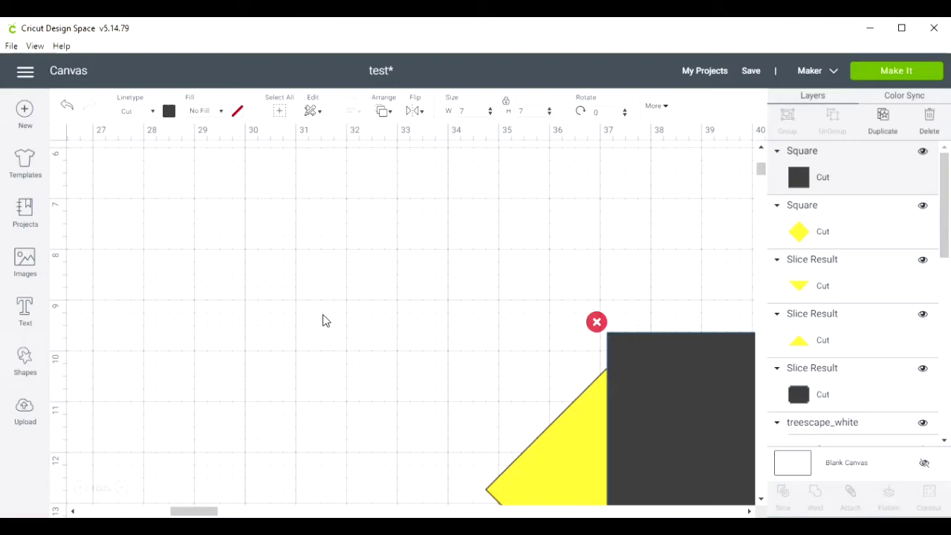
# Slice the 4.75-inch diamond along its vertical midline with the square and delete the two dark slice pieces.
pyautogui.moveTo(459, 341); pyautogui.dragTo(646, 454)
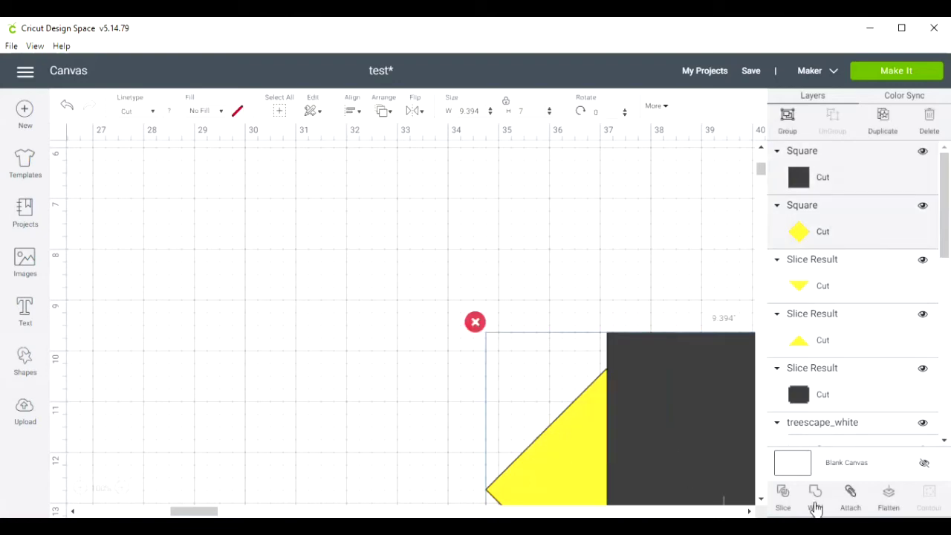
pyautogui.click(783, 494)
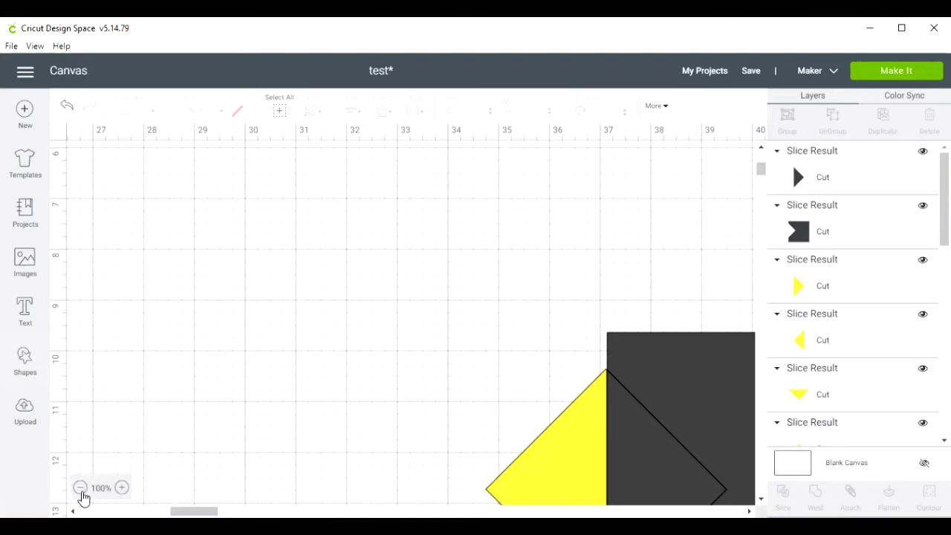
pyautogui.click(78, 488)
pyautogui.click(79, 488)
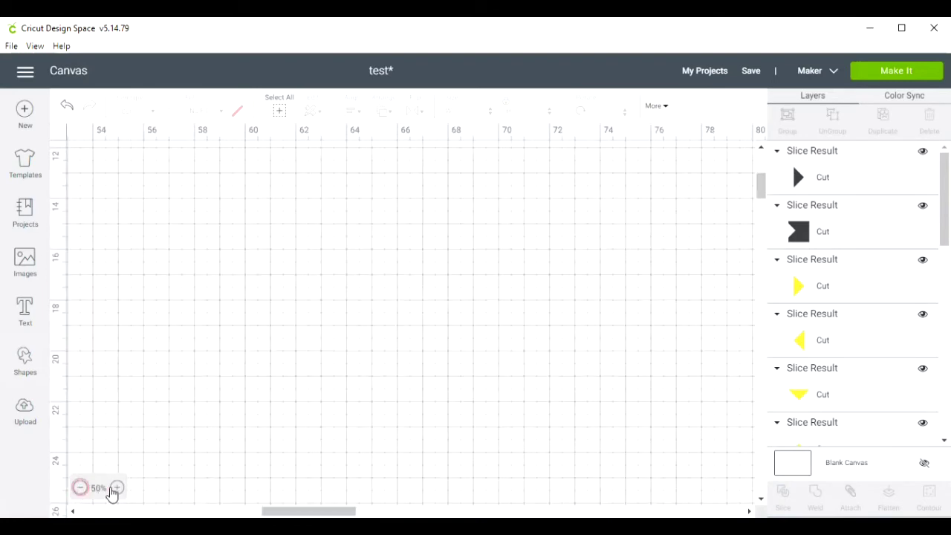
pyautogui.moveTo(340, 511); pyautogui.dragTo(212, 509)
pyautogui.moveTo(712, 228); pyautogui.dragTo(637, 393)
pyautogui.click(552, 240)
pyautogui.moveTo(658, 185); pyautogui.dragTo(644, 348)
pyautogui.click(612, 293)
# Move the two smaller yellow triangles beside the left and right edges of the notched base, pointing outward.
pyautogui.moveTo(653, 179); pyautogui.dragTo(478, 335)
pyautogui.moveTo(616, 183); pyautogui.dragTo(244, 336)
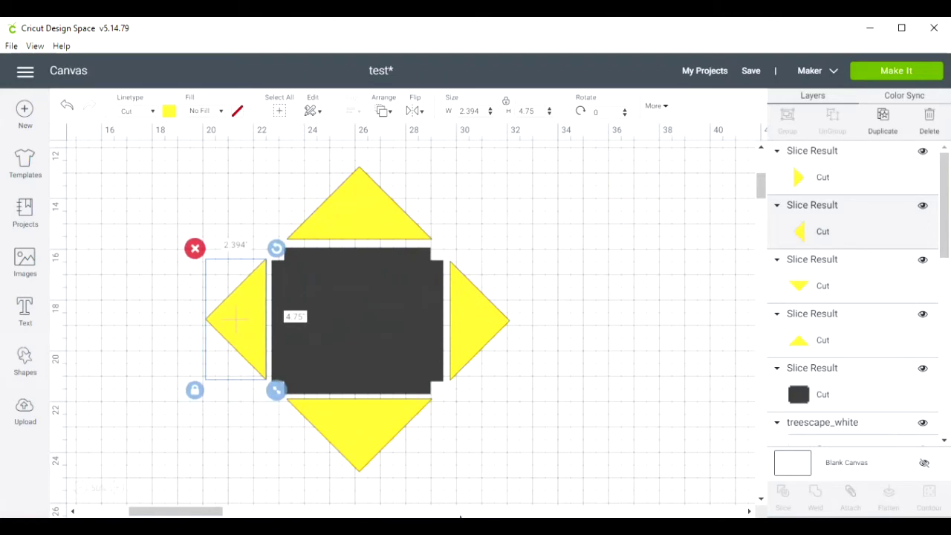
pyautogui.click(341, 299)
# Move the upper yellow triangle so its long edge butts against the top edge of the notched base.
pyautogui.moveTo(340, 220); pyautogui.dragTo(338, 228)
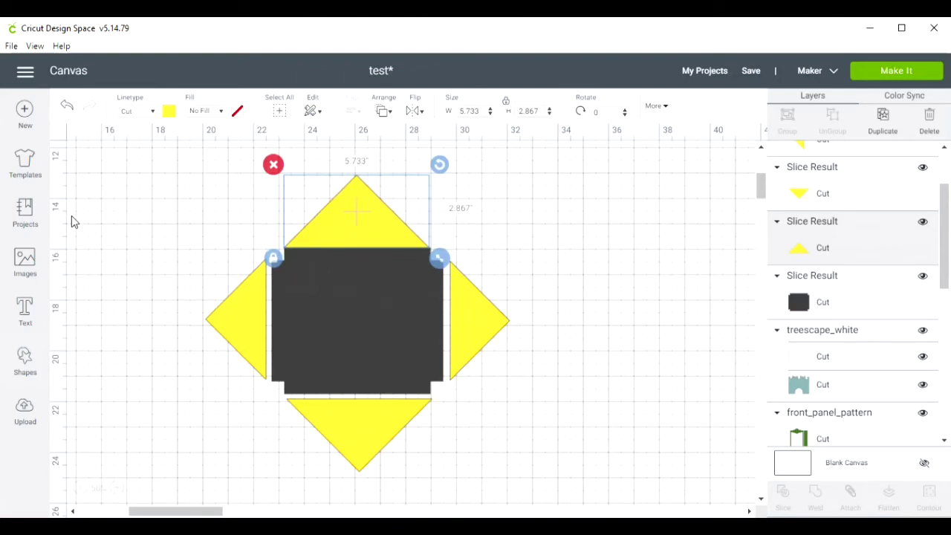
pyautogui.click(244, 225)
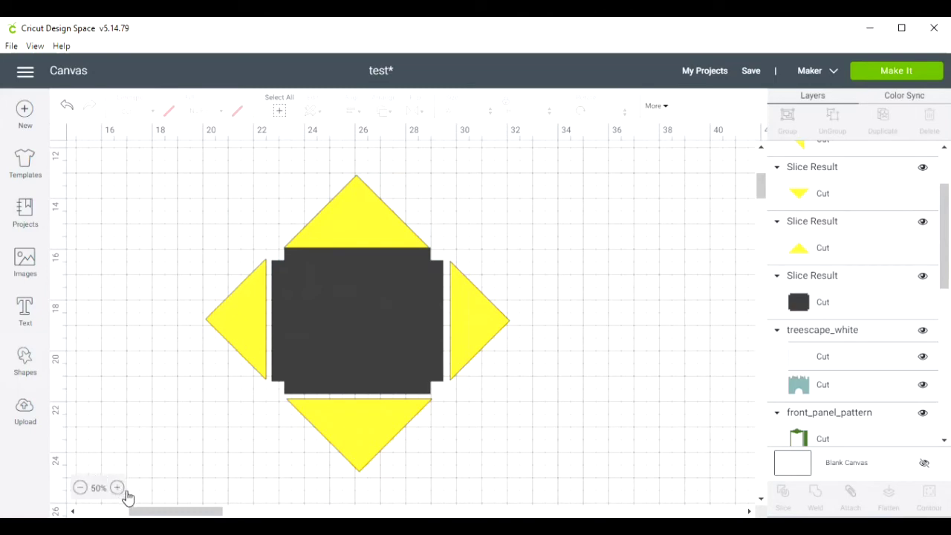
pyautogui.click(119, 488)
pyautogui.click(119, 489)
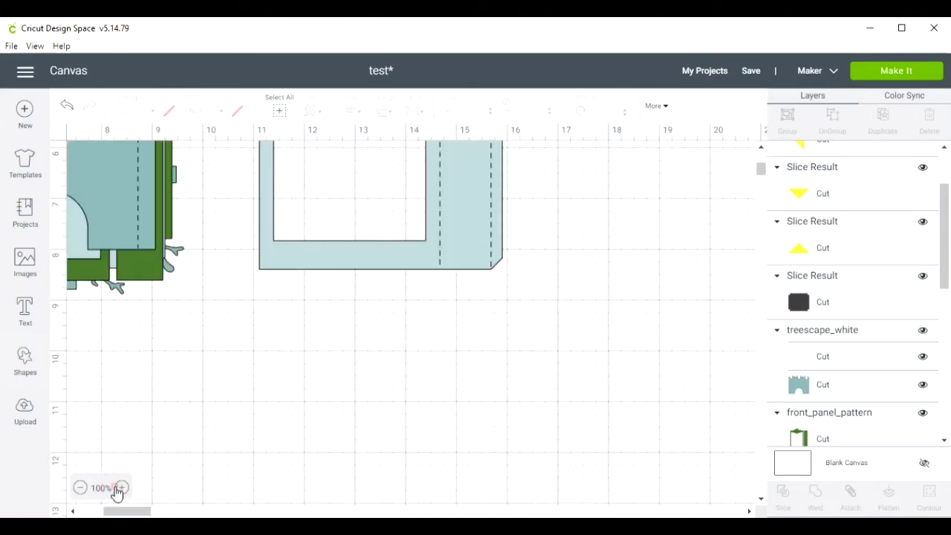
pyautogui.click(118, 489)
pyautogui.scroll(-8, 467, 411)
pyautogui.scroll(5, 464, 416)
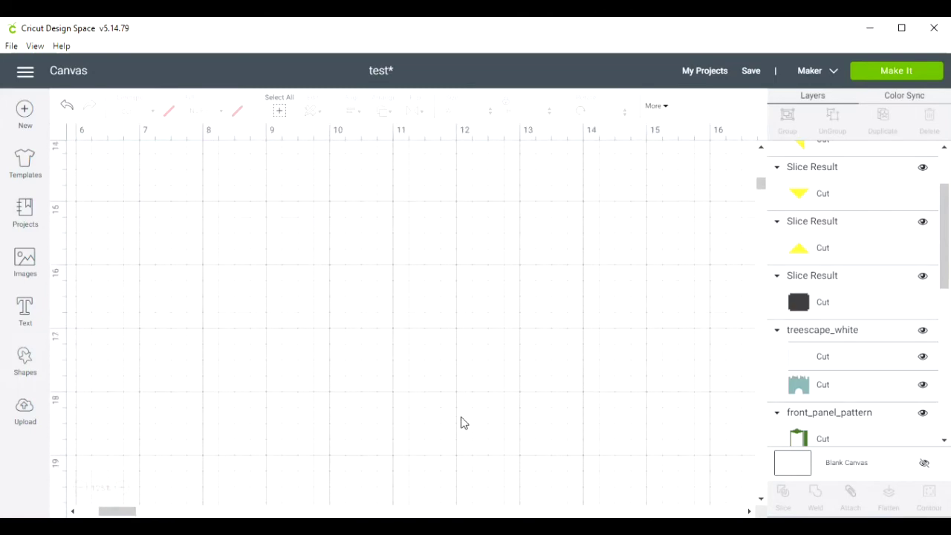
pyautogui.moveTo(117, 511); pyautogui.dragTo(169, 512)
pyautogui.scroll(-4, 486, 356)
pyautogui.moveTo(397, 322)
pyautogui.mouseDown()
pyautogui.moveTo(393, 303)
pyautogui.moveTo(389, 319)
pyautogui.mouseUp()
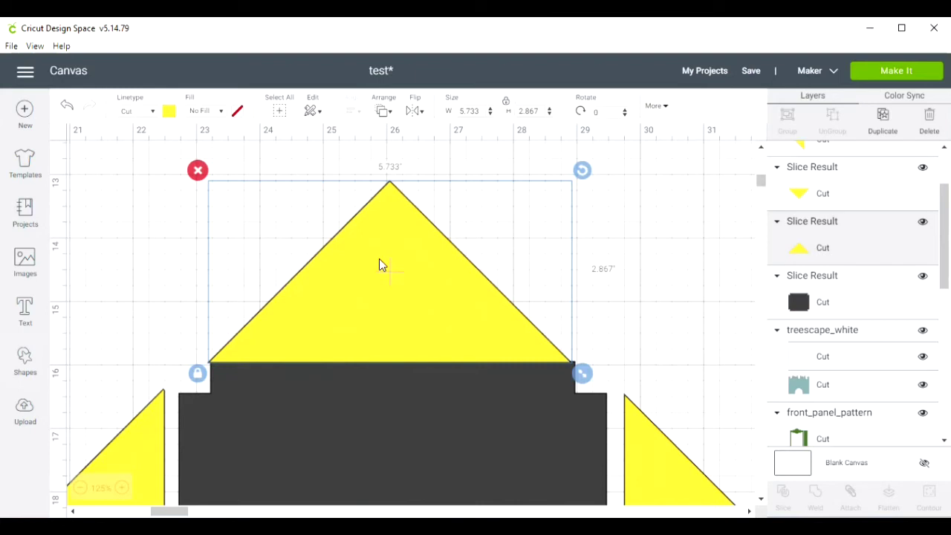
# Center the upper yellow triangle horizontally with the notched base.
pyautogui.keyDown('shift'); pyautogui.click(352, 449); pyautogui.keyUp('shift')
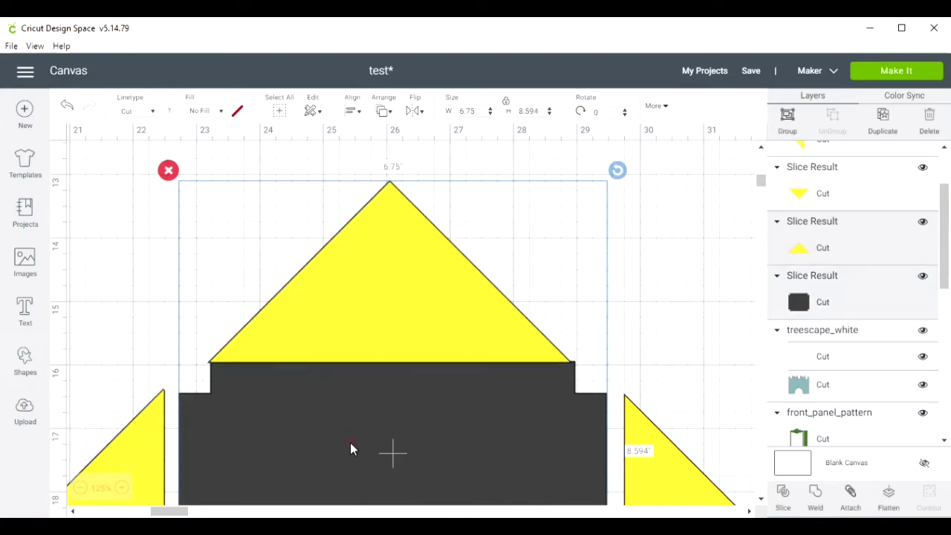
pyautogui.click(360, 113)
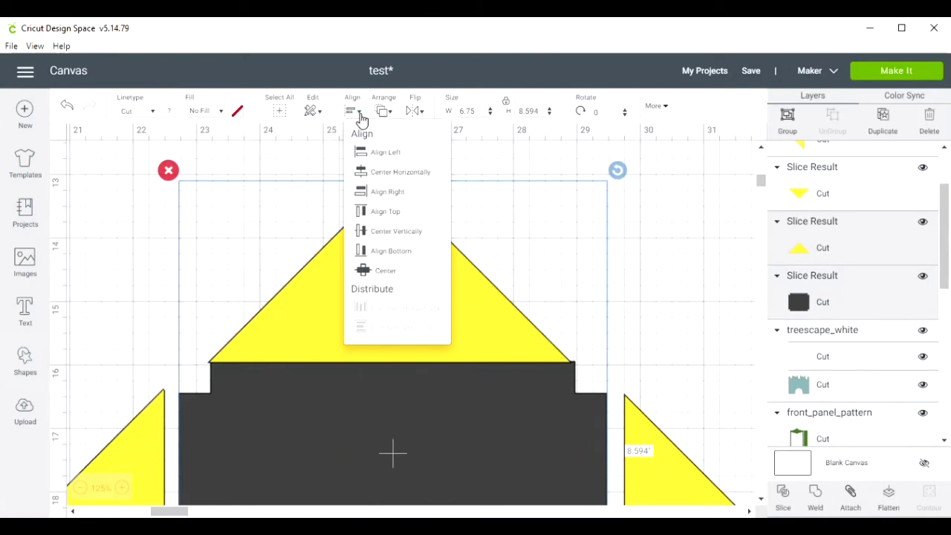
pyautogui.click(383, 173)
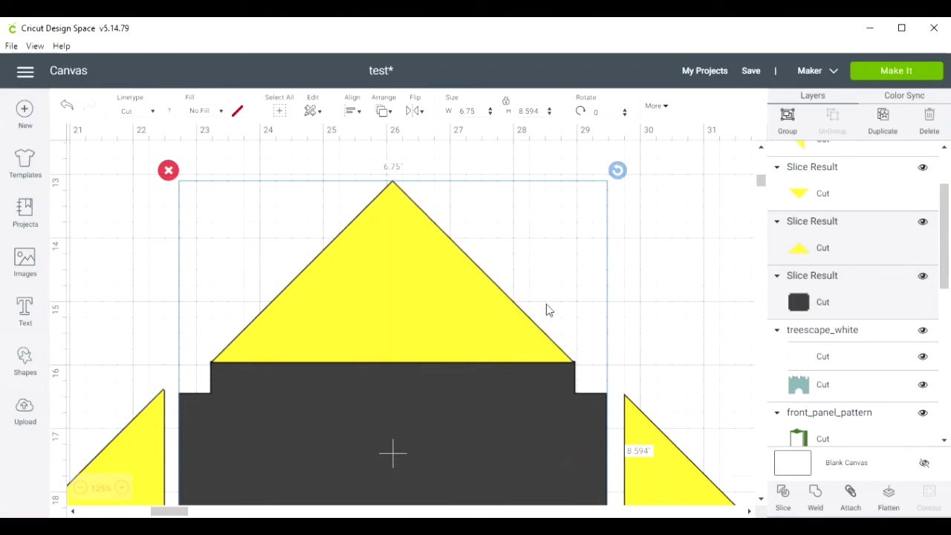
# Butt the lower yellow triangle against the base's bottom edge and center it horizontally with the base.
pyautogui.scroll(-5, 564, 327)
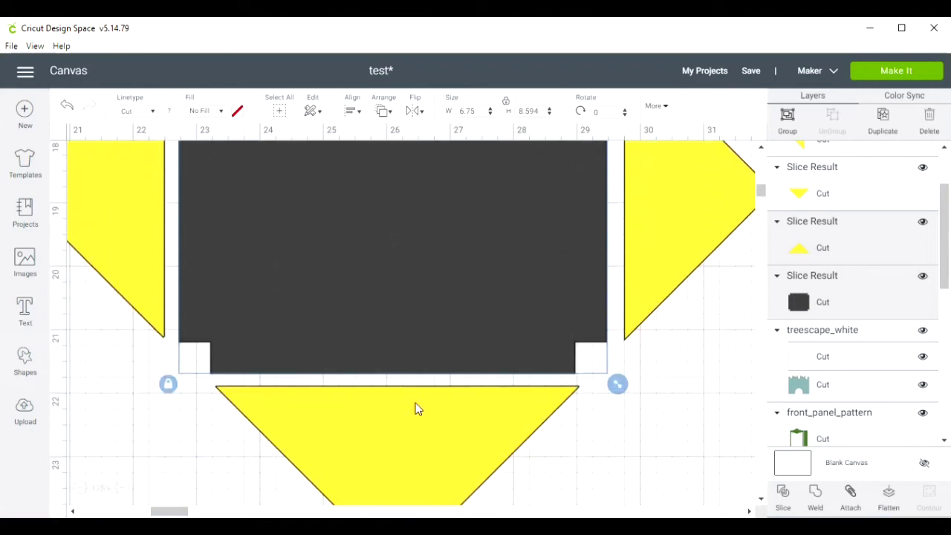
pyautogui.click(374, 443)
pyautogui.moveTo(346, 448); pyautogui.dragTo(352, 443)
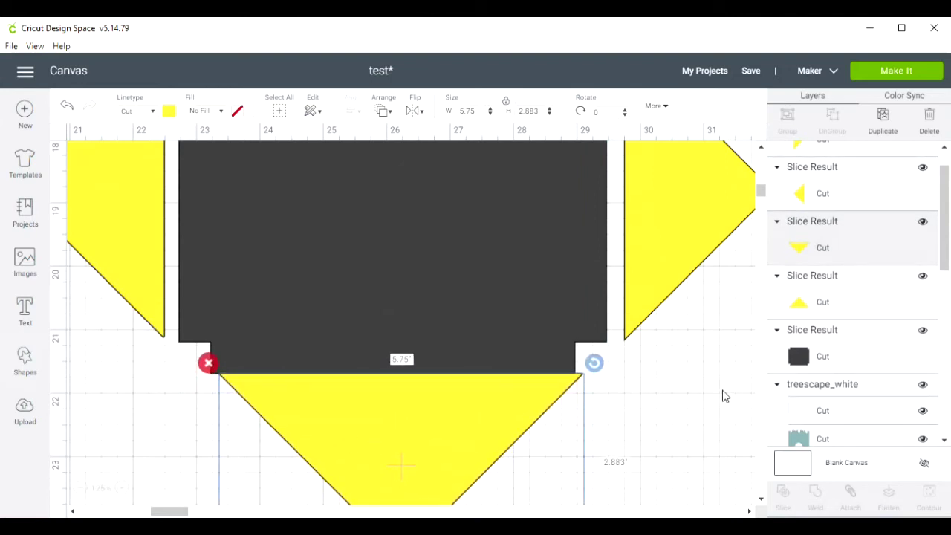
pyautogui.click(662, 397)
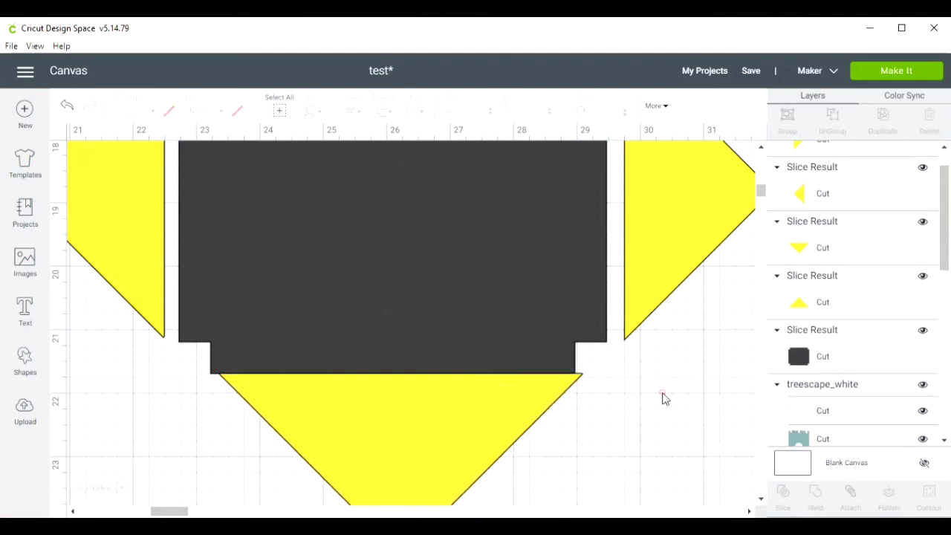
pyautogui.click(397, 439)
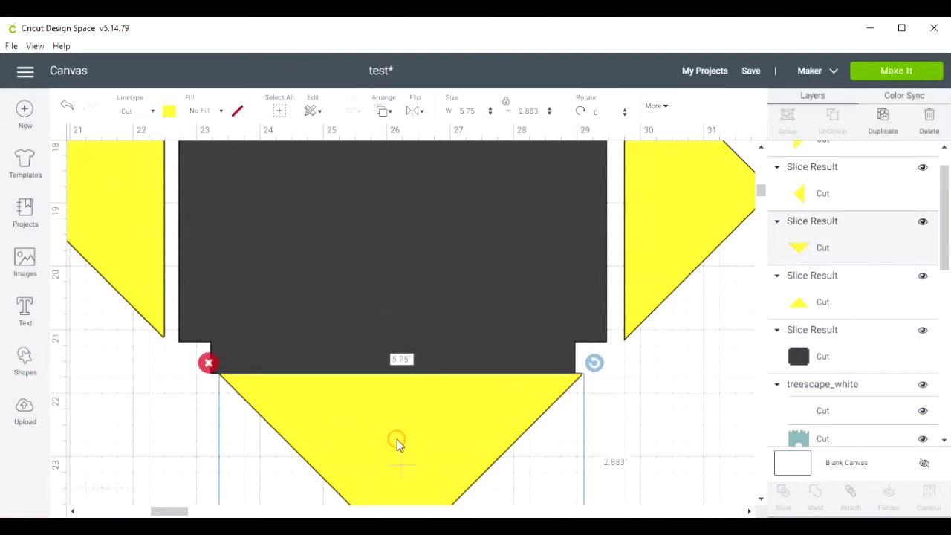
pyautogui.keyDown('shift'); pyautogui.click(385, 264); pyautogui.keyUp('shift')
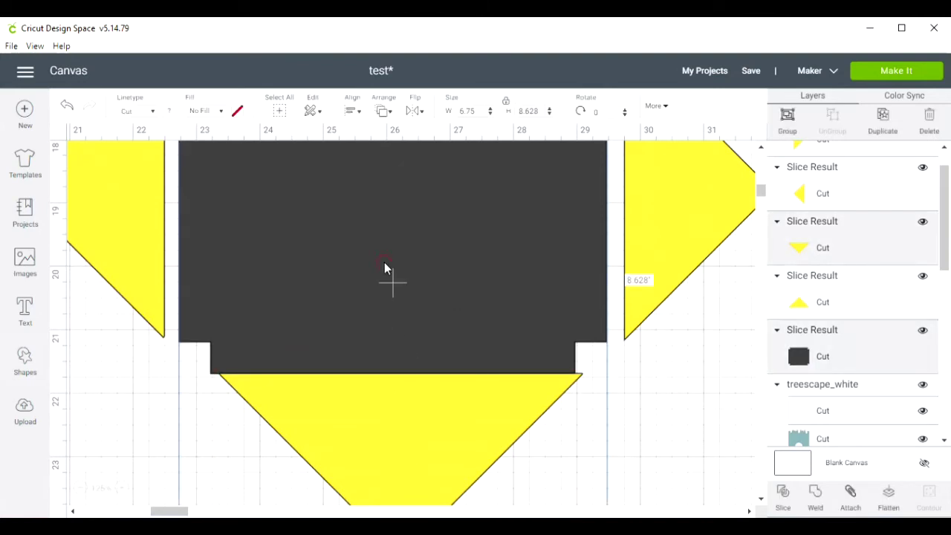
pyautogui.click(360, 119)
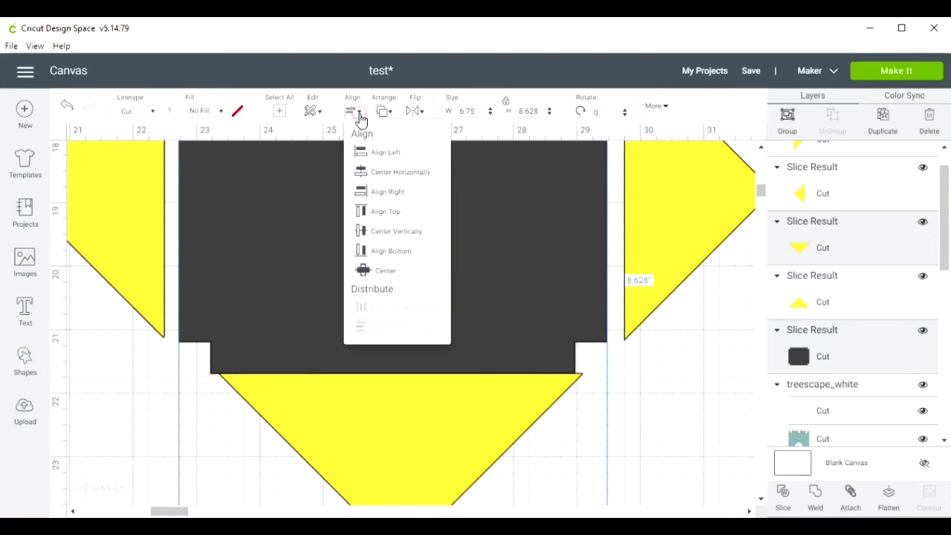
pyautogui.click(370, 179)
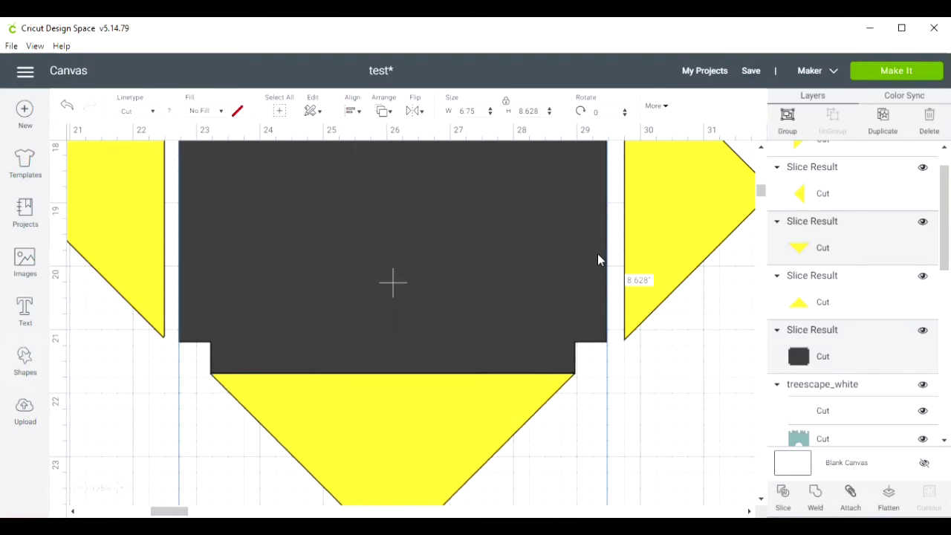
# Butt the right yellow triangle against the base's right edge and center it vertically with the base.
pyautogui.moveTo(690, 188); pyautogui.dragTo(684, 197)
pyautogui.moveTo(677, 196); pyautogui.dragTo(673, 195)
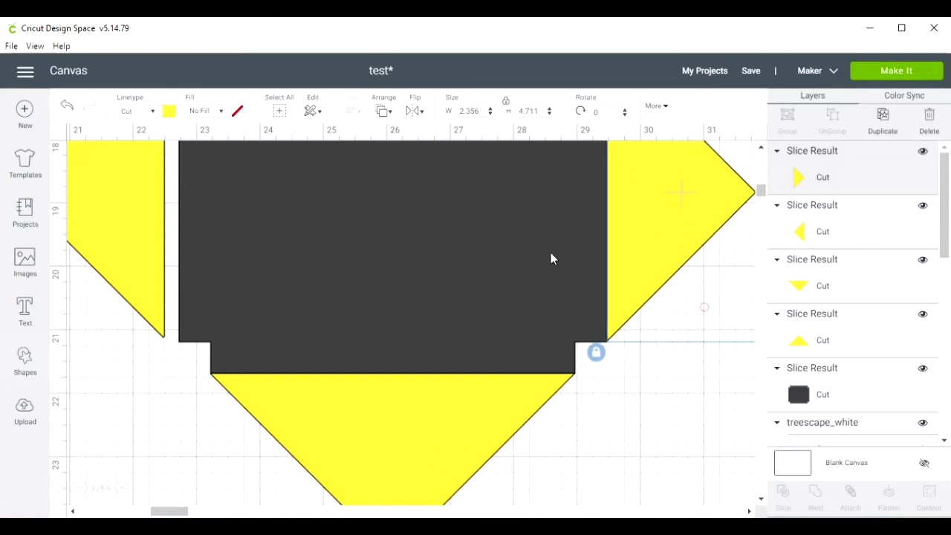
pyautogui.click(513, 212)
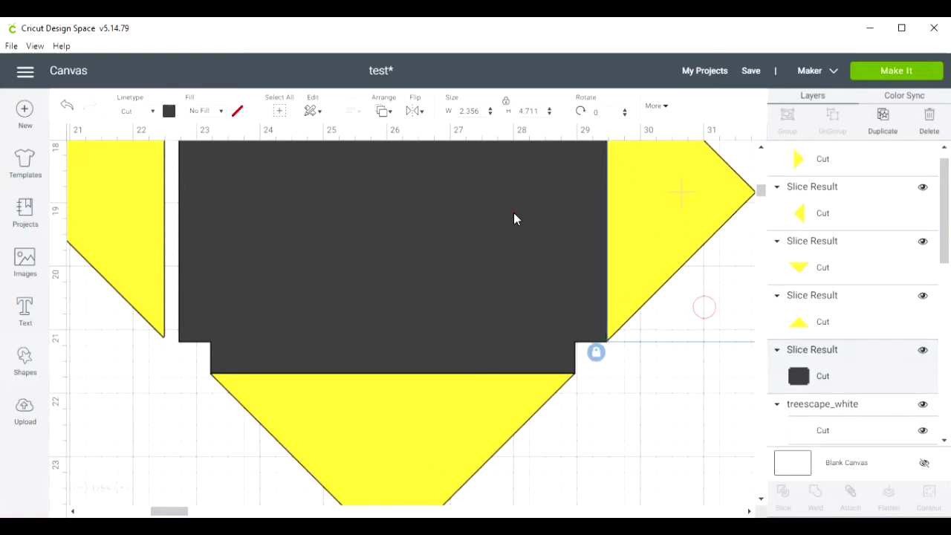
pyautogui.keyDown('shift'); pyautogui.click(647, 208); pyautogui.keyUp('shift')
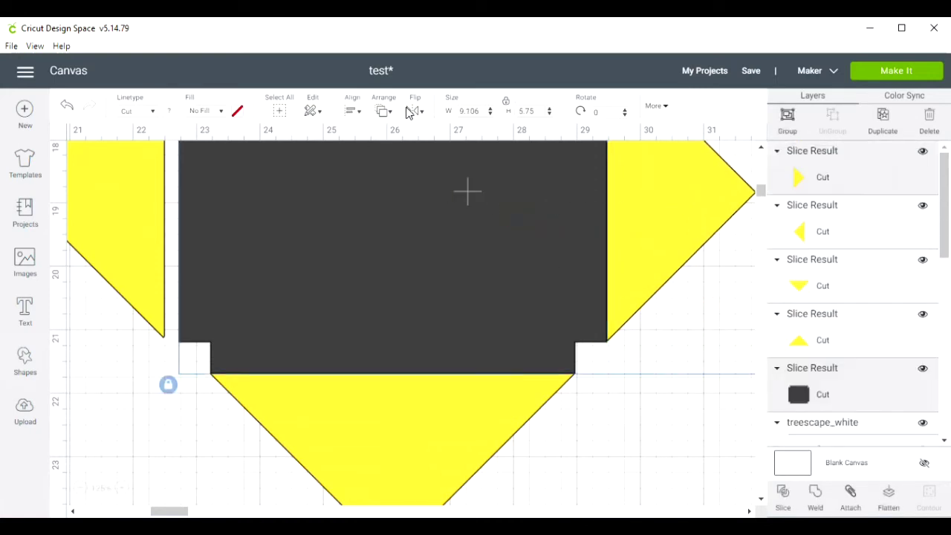
pyautogui.click(356, 112)
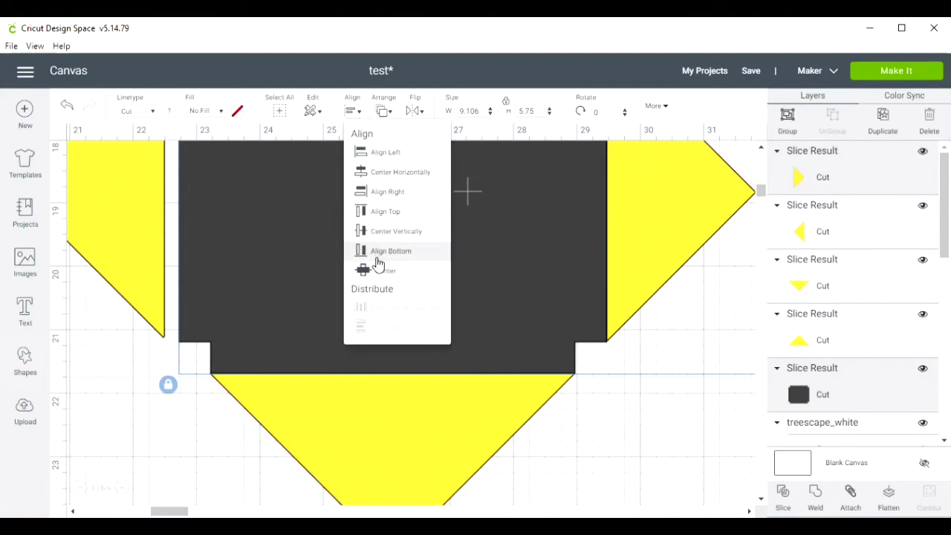
pyautogui.click(381, 232)
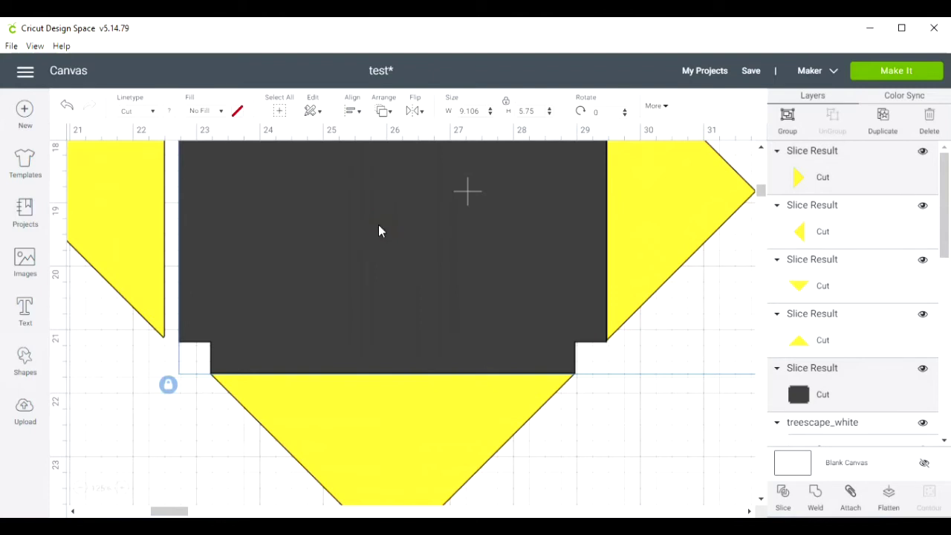
# Butt the left yellow triangle against the base's left edge and center it vertically with the base.
pyautogui.moveTo(126, 227); pyautogui.dragTo(145, 233)
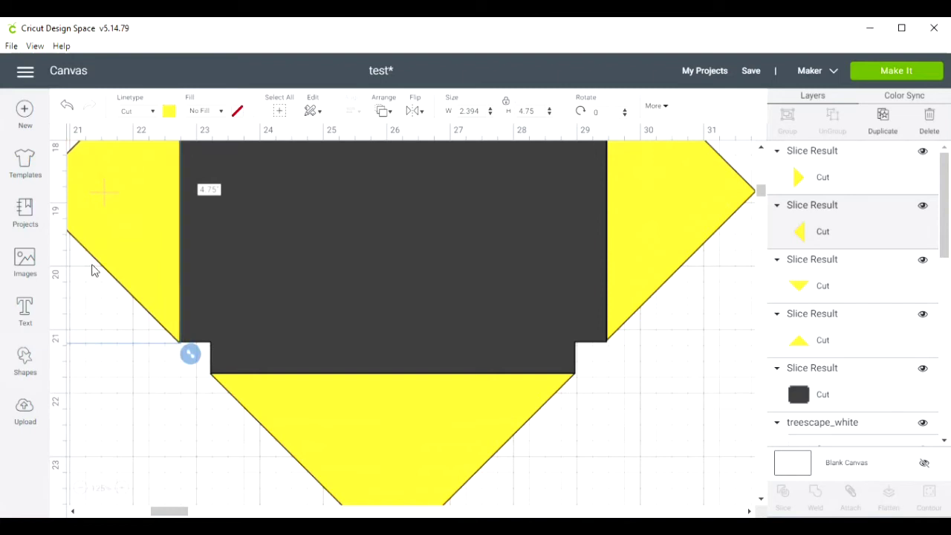
pyautogui.keyDown('shift'); pyautogui.click(321, 237); pyautogui.keyUp('shift')
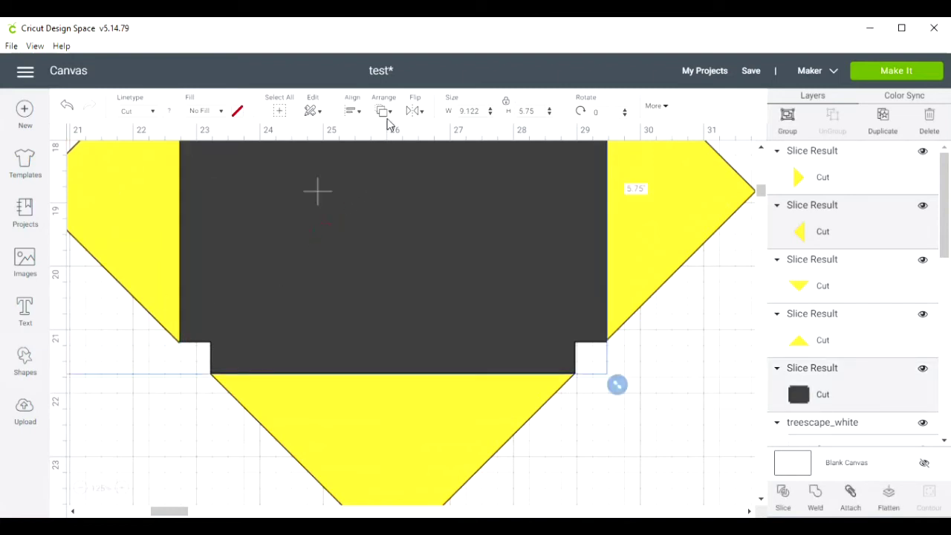
pyautogui.click(358, 115)
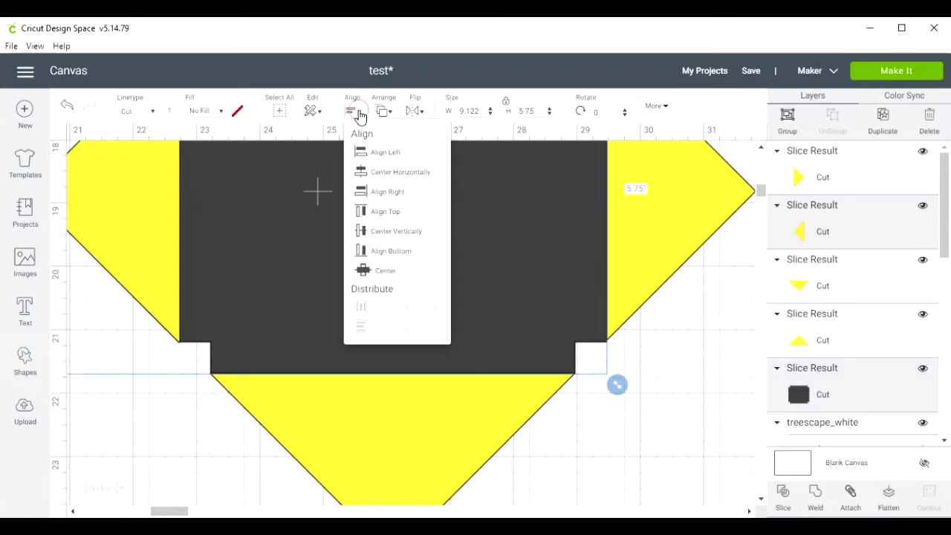
pyautogui.click(361, 231)
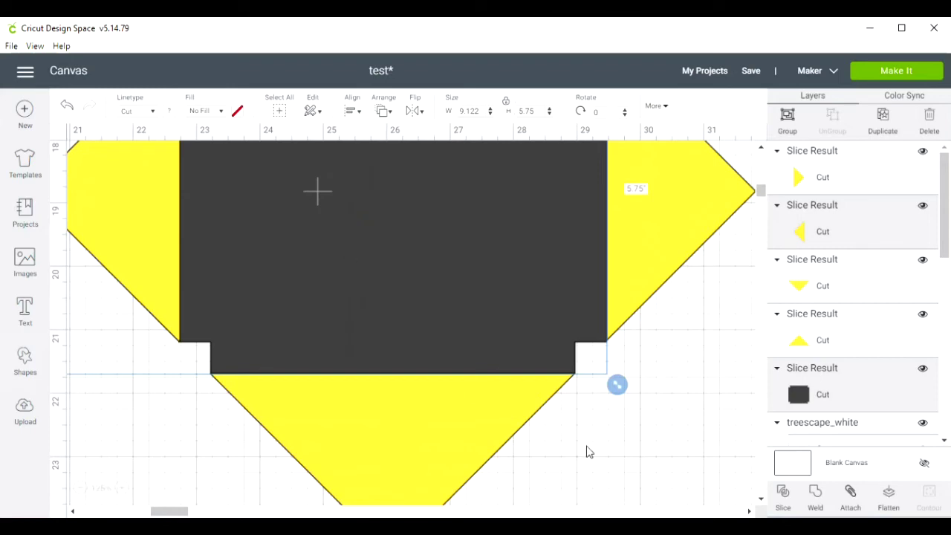
# Weld the notched base and its four yellow triangular flaps into a single envelope shape.
pyautogui.click(80, 487)
pyautogui.click(80, 488)
pyautogui.click(81, 487)
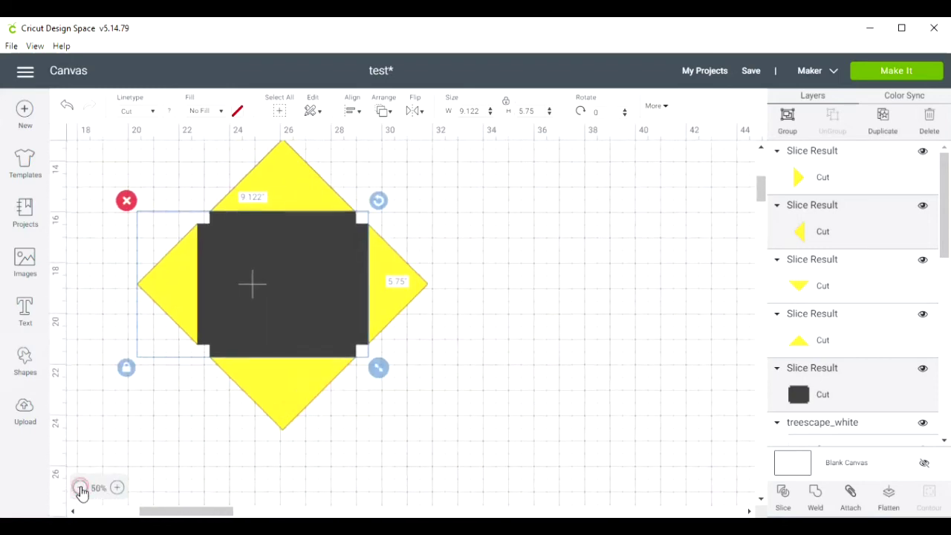
pyautogui.click(468, 427)
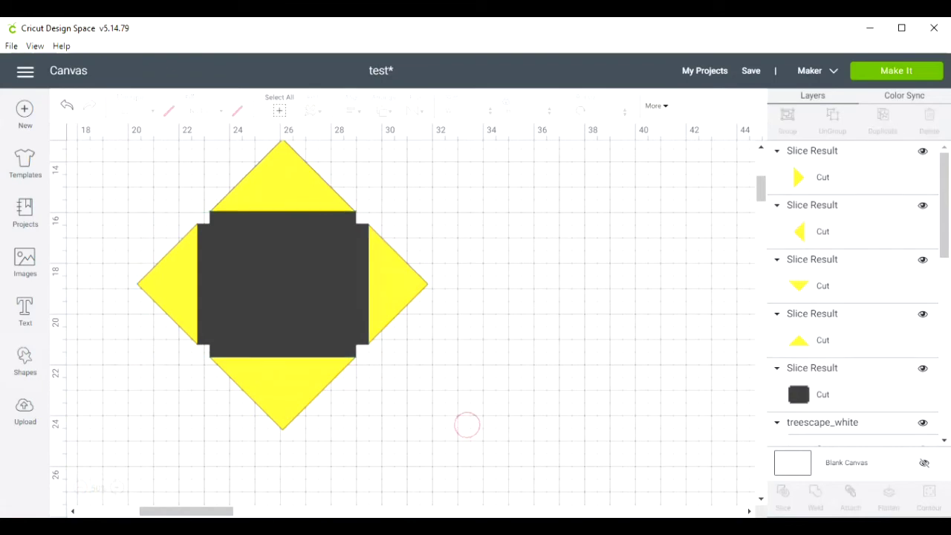
pyautogui.moveTo(482, 471); pyautogui.dragTo(139, 143)
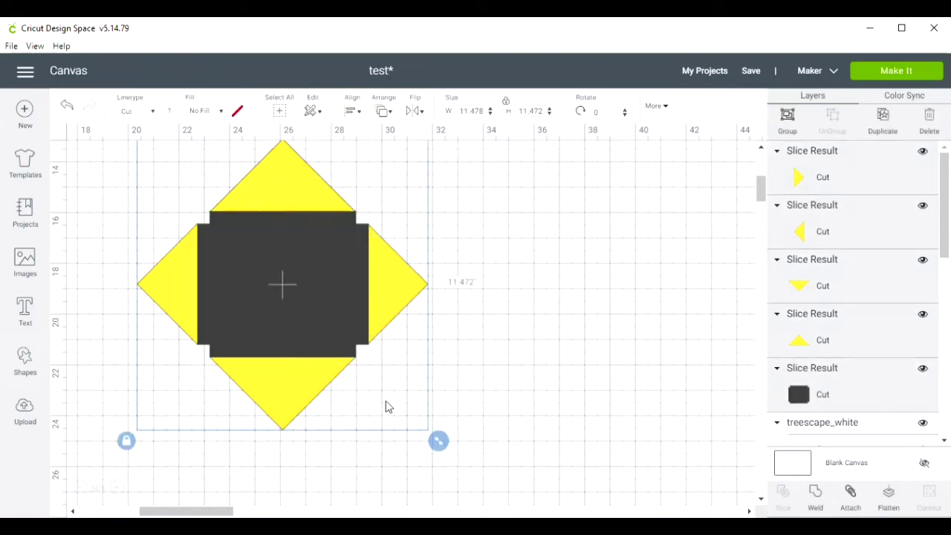
pyautogui.click(816, 494)
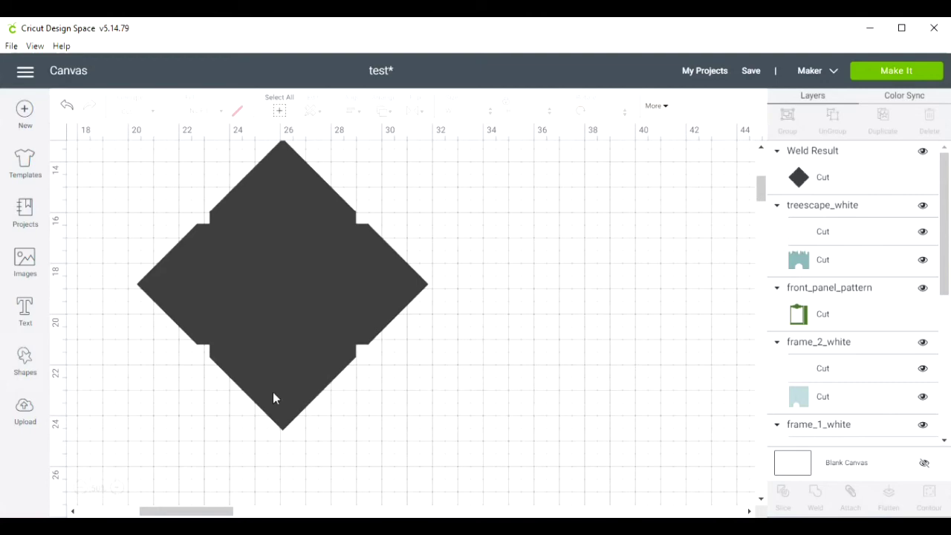
# Add a square and place it on the empty canvas to the right of the welded envelope.
pyautogui.click(25, 358)
pyautogui.click(82, 266)
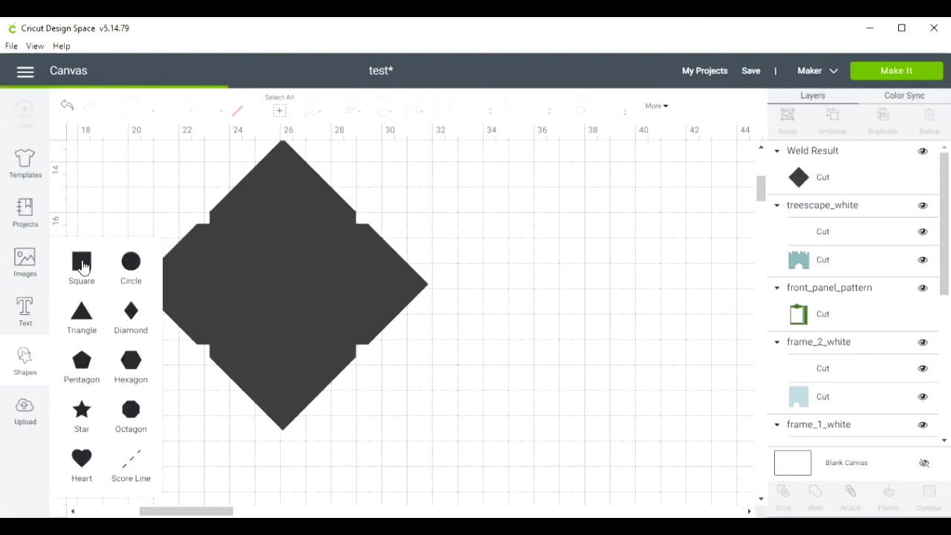
pyautogui.moveTo(170, 251); pyautogui.dragTo(549, 324)
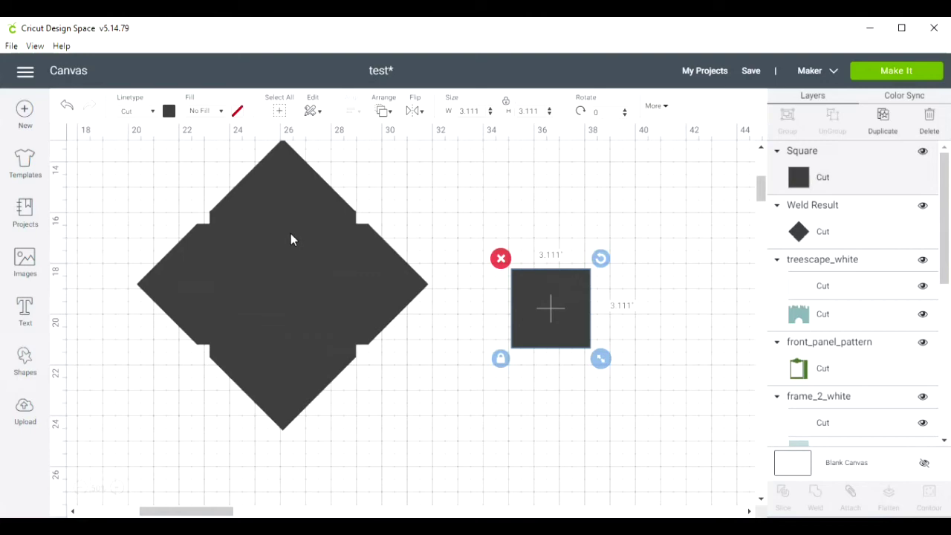
# Unlock the new square's proportions and resize it to 4.75 inches wide and 5.75 inches high.
pyautogui.click(505, 101)
pyautogui.click(481, 111)
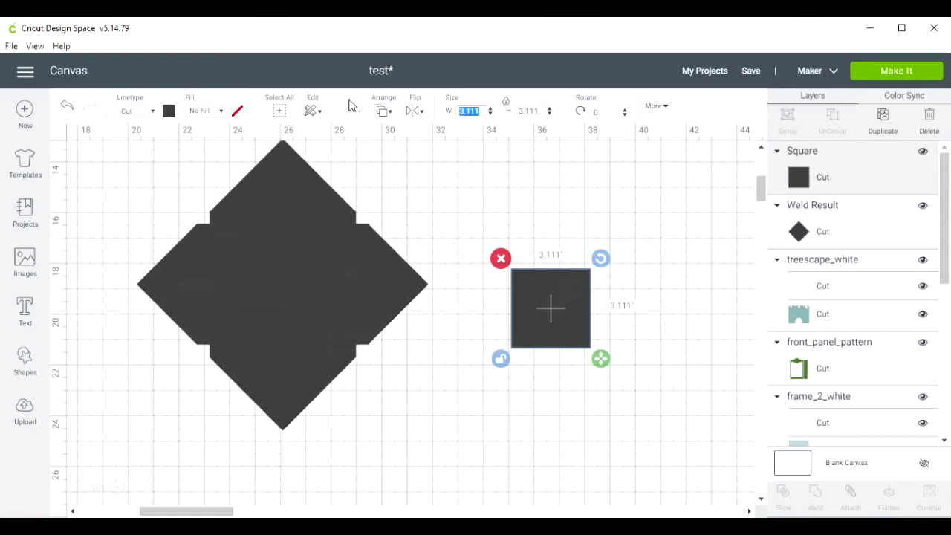
pyautogui.write('4.75')
pyautogui.press('Tab')
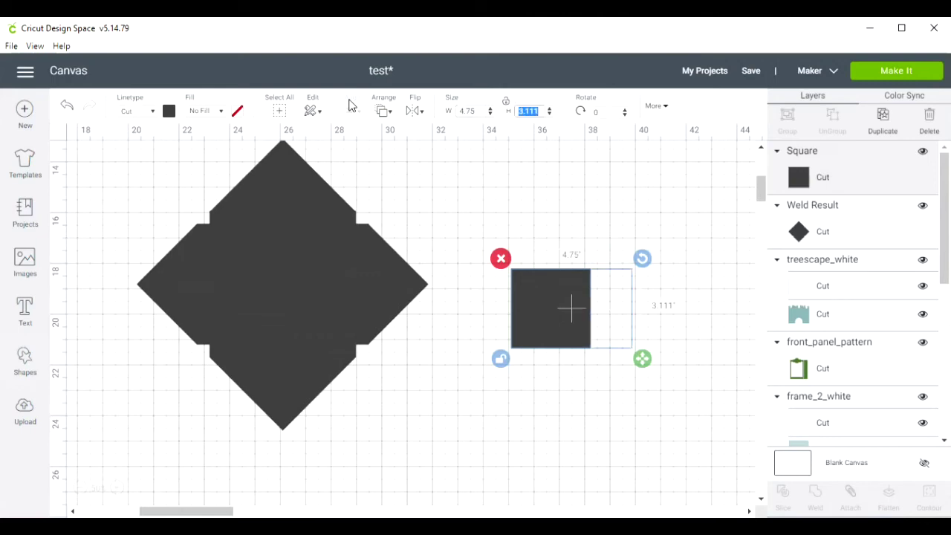
pyautogui.write('5.75')
pyautogui.press('Return')
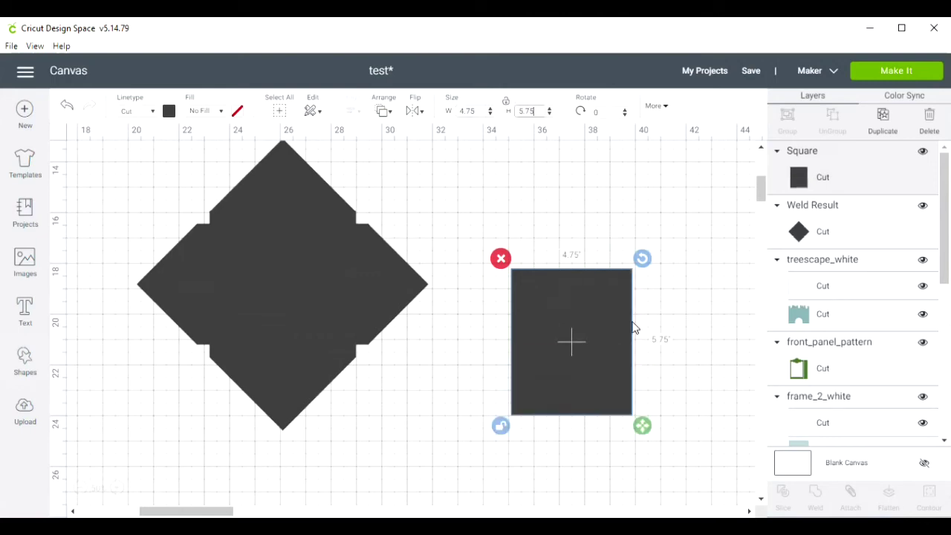
# Rotate the 4.75 by 5.75 inch rectangle by 45 degrees.
pyautogui.click(604, 112)
pyautogui.write('45')
pyautogui.press('Return')
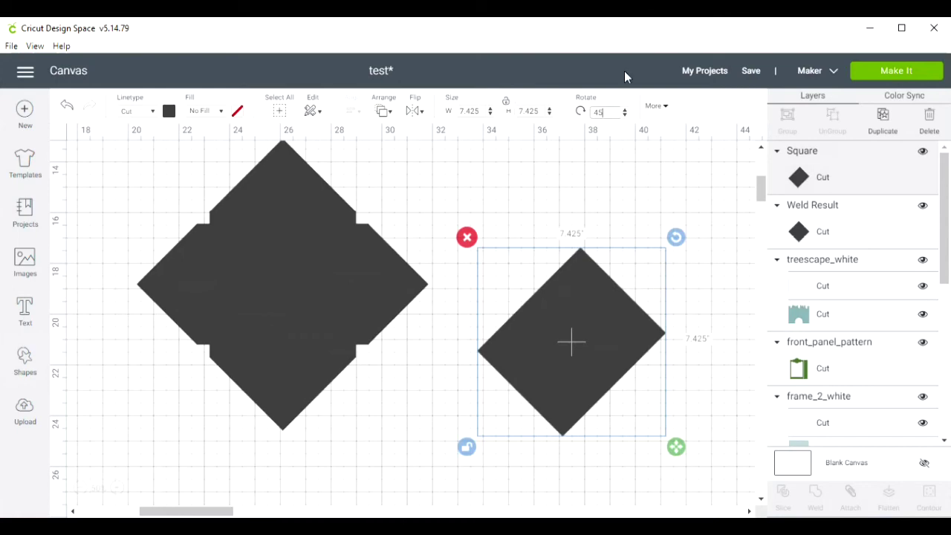
# Undo the rectangle's 45-degree rotation and rotate the welded envelope by 45 degrees instead.
pyautogui.doubleClick(605, 110)
pyautogui.click(72, 106)
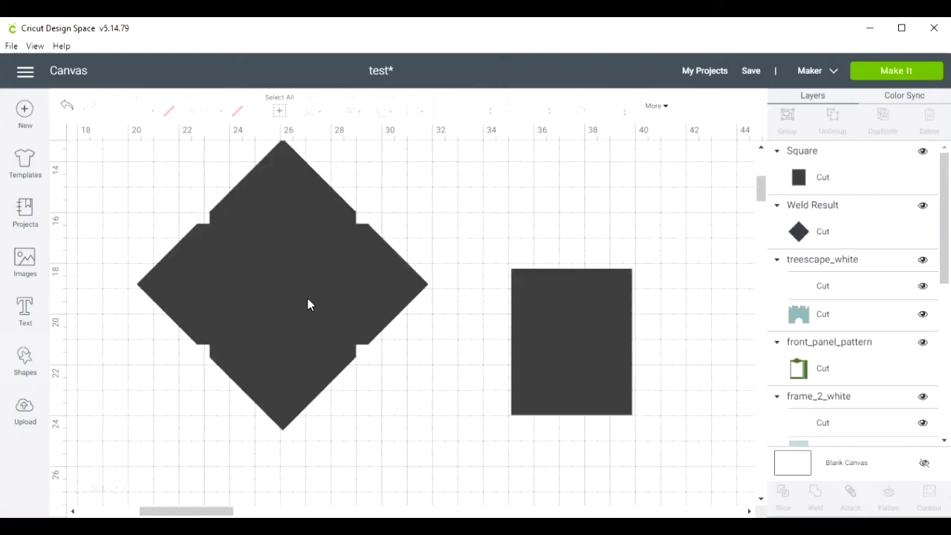
pyautogui.click(287, 280)
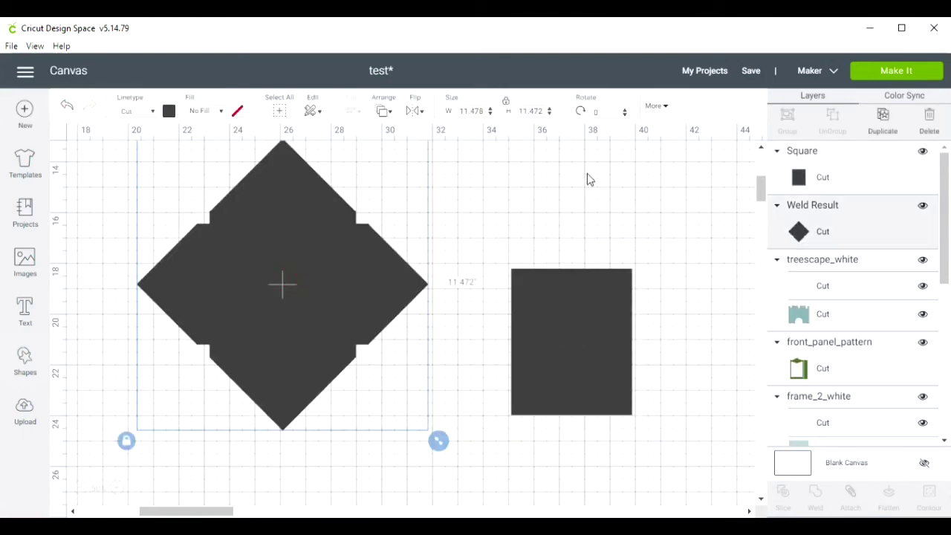
pyautogui.click(598, 111)
pyautogui.write('45')
pyautogui.press('Return')
# Try the upright rectangle on the envelope, then move it back beside the envelope and set its rotation to 90 degrees.
pyautogui.moveTo(596, 360); pyautogui.dragTo(281, 290)
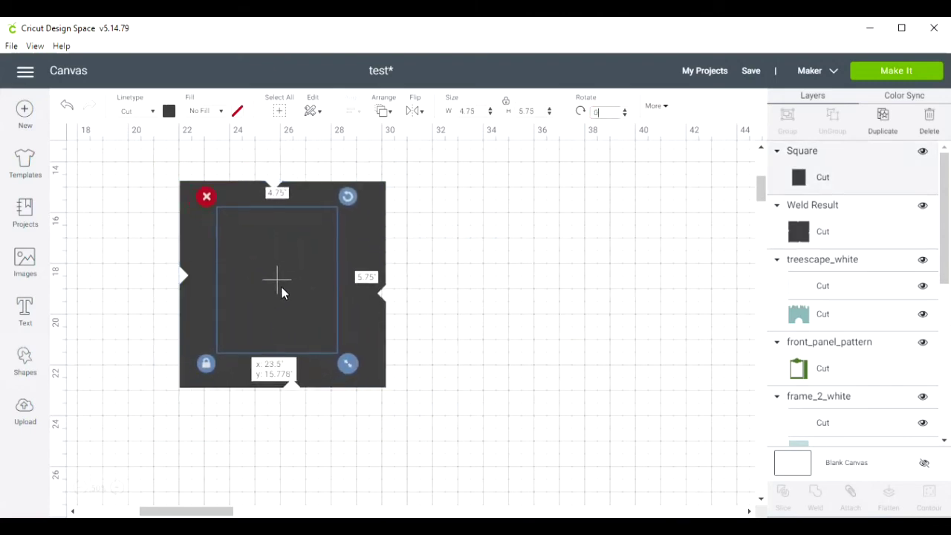
pyautogui.hotkey('ctrl', 'z')
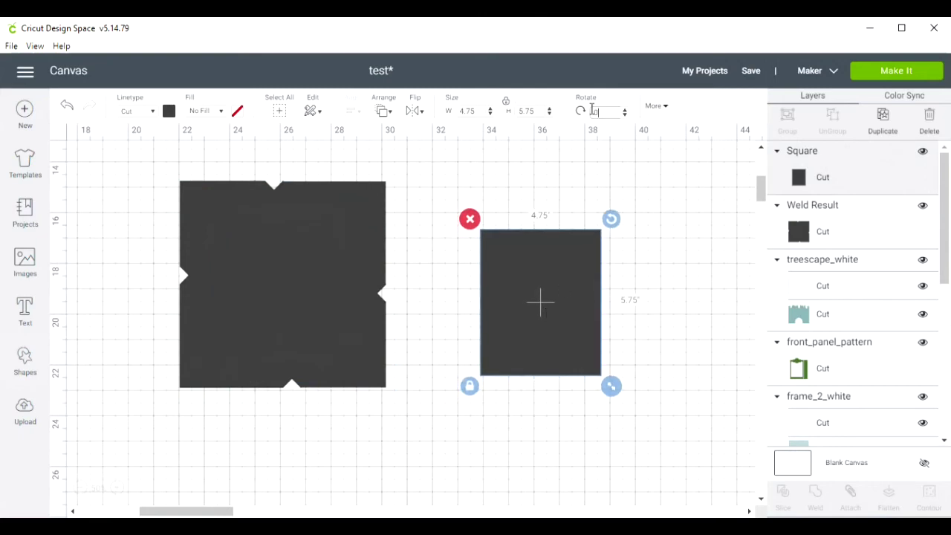
pyautogui.moveTo(607, 111); pyautogui.dragTo(569, 110)
pyautogui.press('Return')
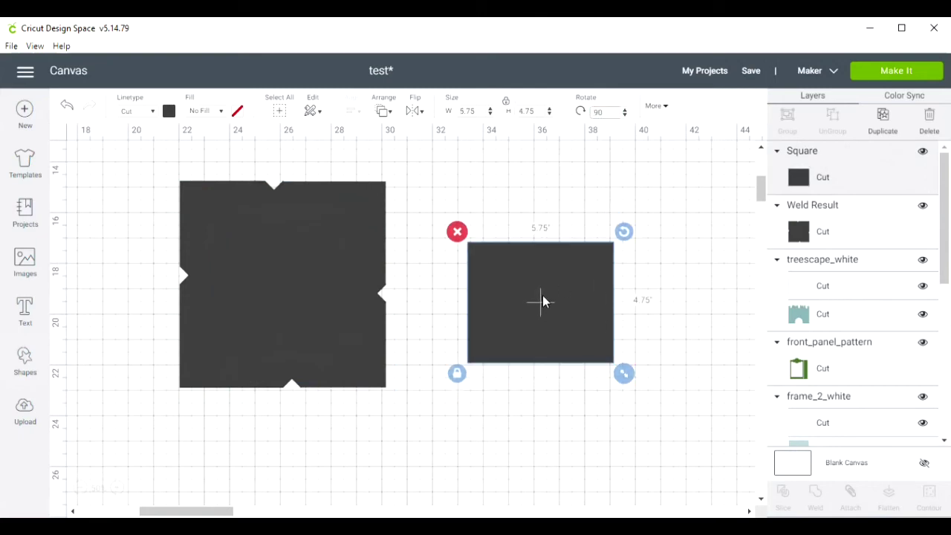
# Recolour the rectangle bright yellow and change its linetype to Score, keeping it beside the envelope.
pyautogui.click(169, 110)
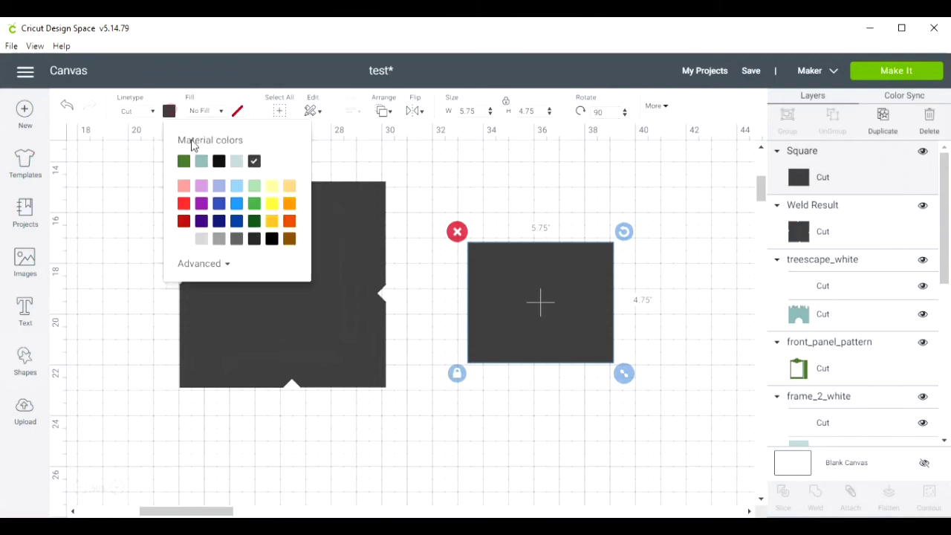
pyautogui.click(272, 203)
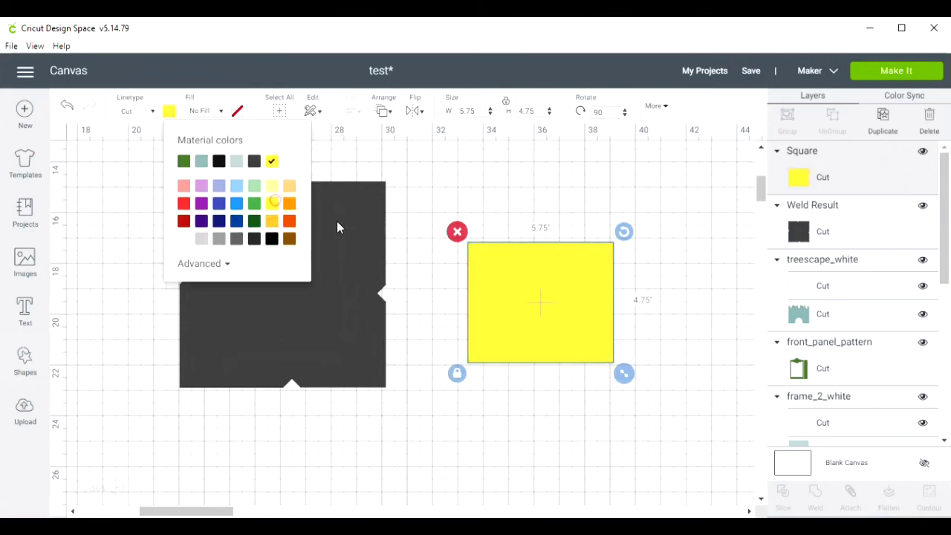
pyautogui.click(152, 111)
pyautogui.click(147, 172)
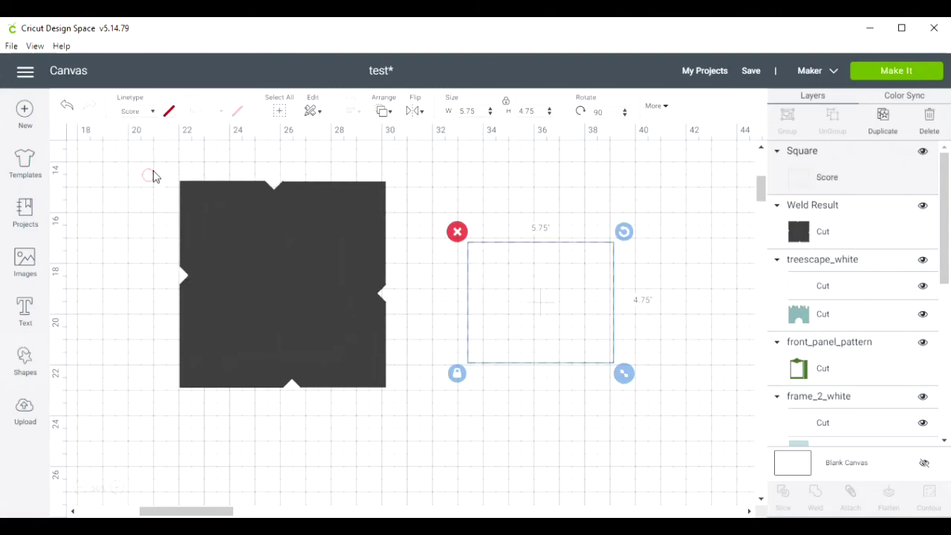
pyautogui.moveTo(543, 325); pyautogui.dragTo(495, 325)
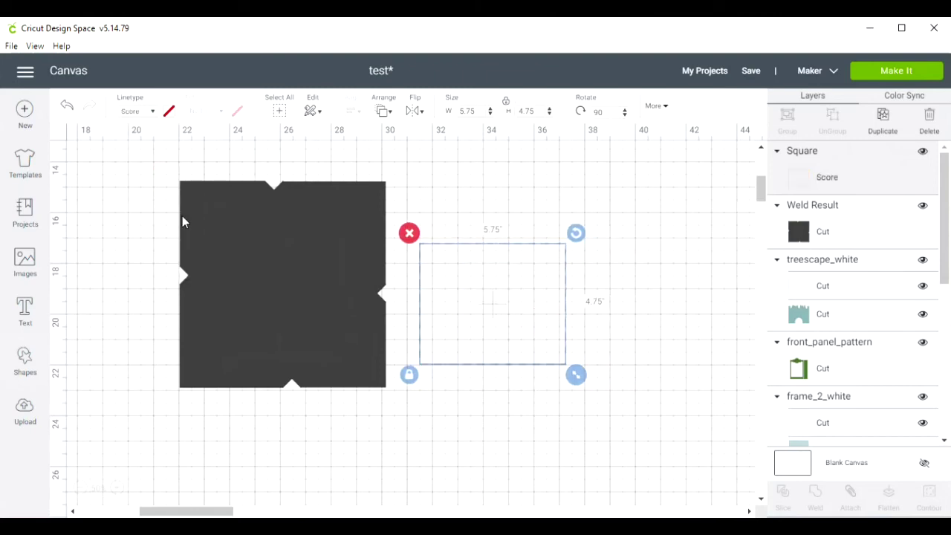
# Recolour the welded envelope pale yellow.
pyautogui.click(272, 257)
pyautogui.click(169, 111)
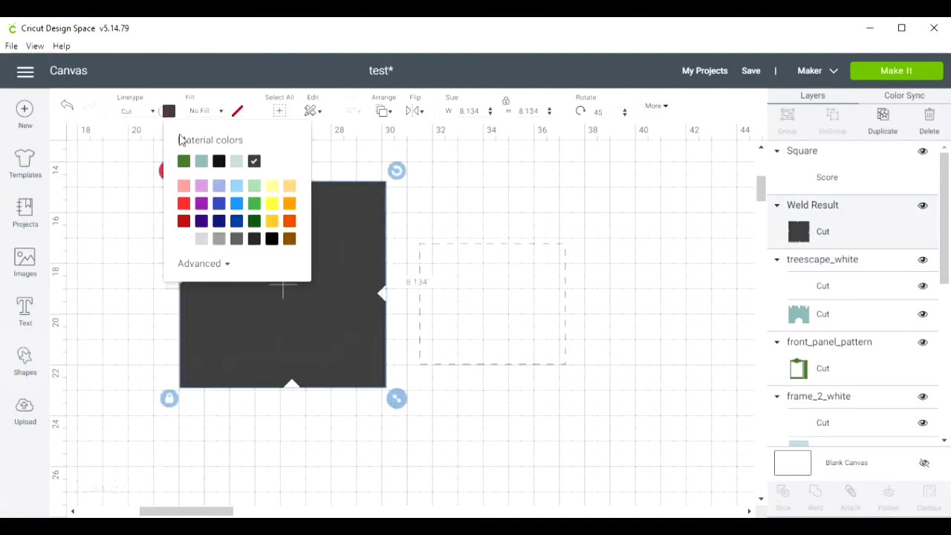
pyautogui.click(271, 203)
pyautogui.click(272, 185)
pyautogui.click(575, 496)
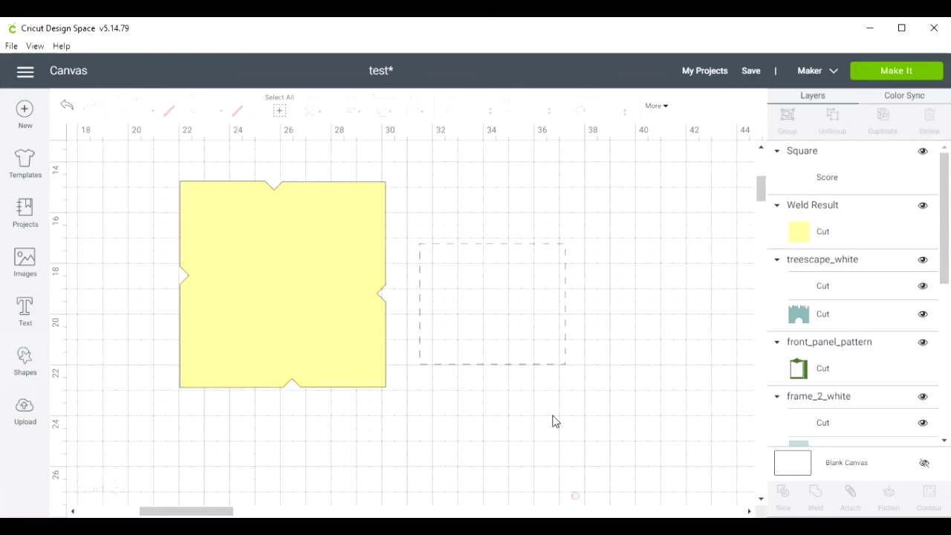
# Place the score rectangle over the envelope and set its rotation to 45 degrees.
pyautogui.moveTo(518, 336); pyautogui.dragTo(309, 317)
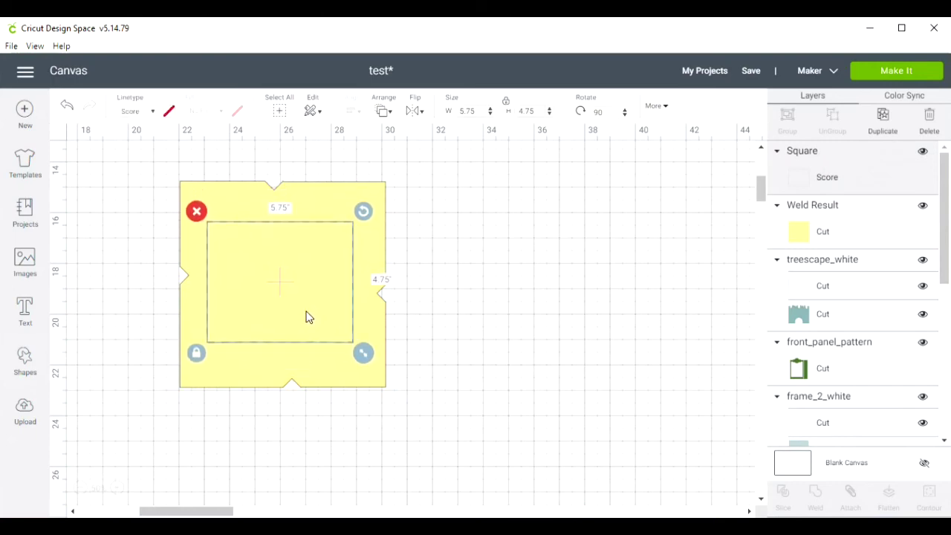
pyautogui.scroll(-1, 309, 317)
pyautogui.click(599, 111)
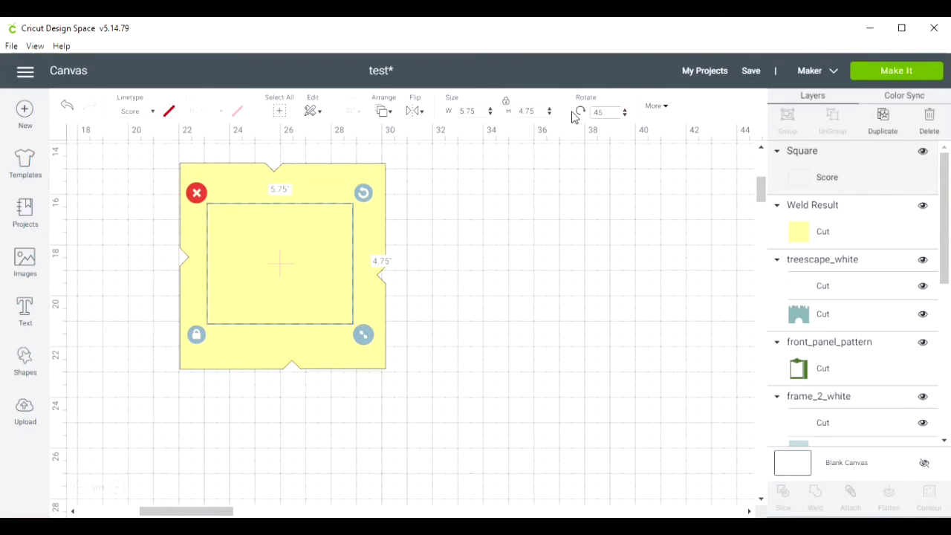
pyautogui.write('45')
pyautogui.press('Return')
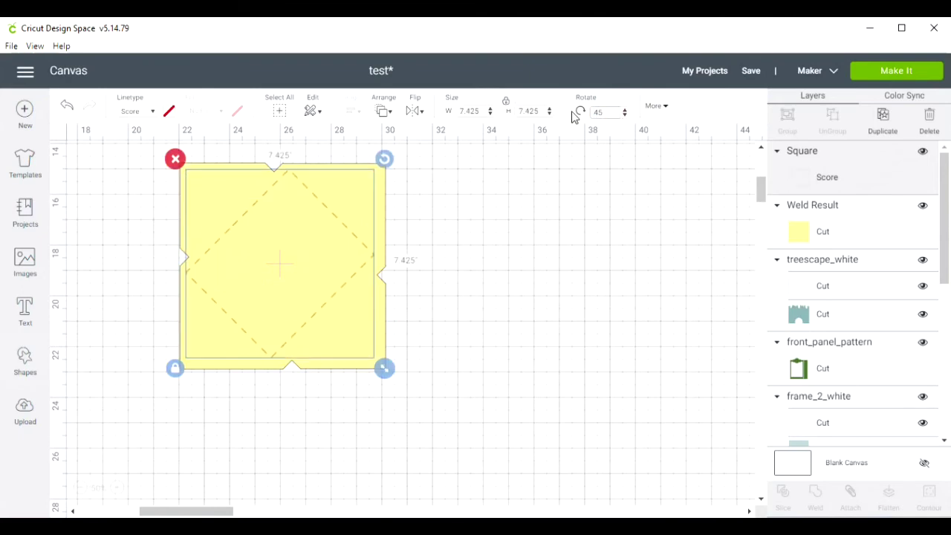
# Try to fit the score rectangle's corners to the envelope's notches by rotating it freehand to about 137 degrees and nudging it.
pyautogui.moveTo(309, 275)
pyautogui.mouseDown()
pyautogui.moveTo(326, 273)
pyautogui.moveTo(299, 276)
pyautogui.moveTo(311, 274)
pyautogui.mouseUp()
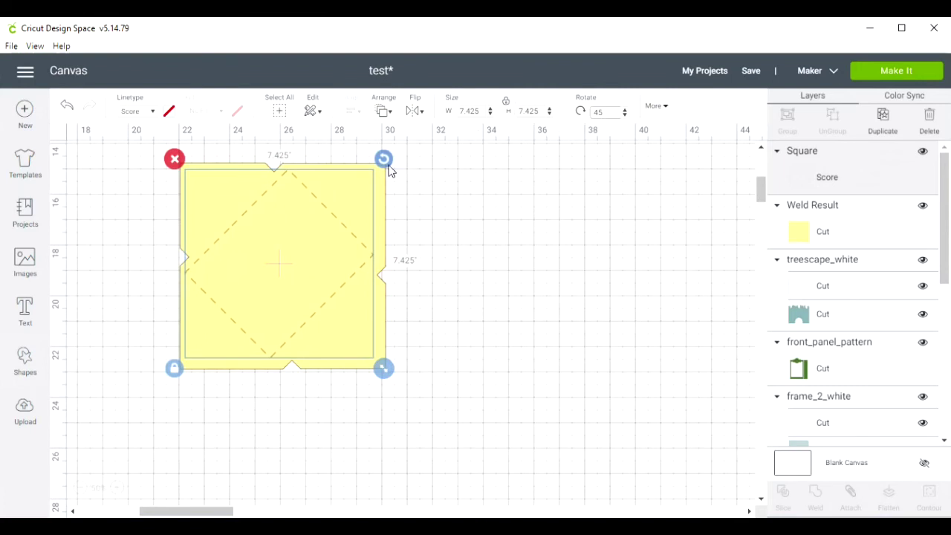
pyautogui.moveTo(384, 160); pyautogui.dragTo(340, 320)
pyautogui.moveTo(285, 281); pyautogui.dragTo(289, 286)
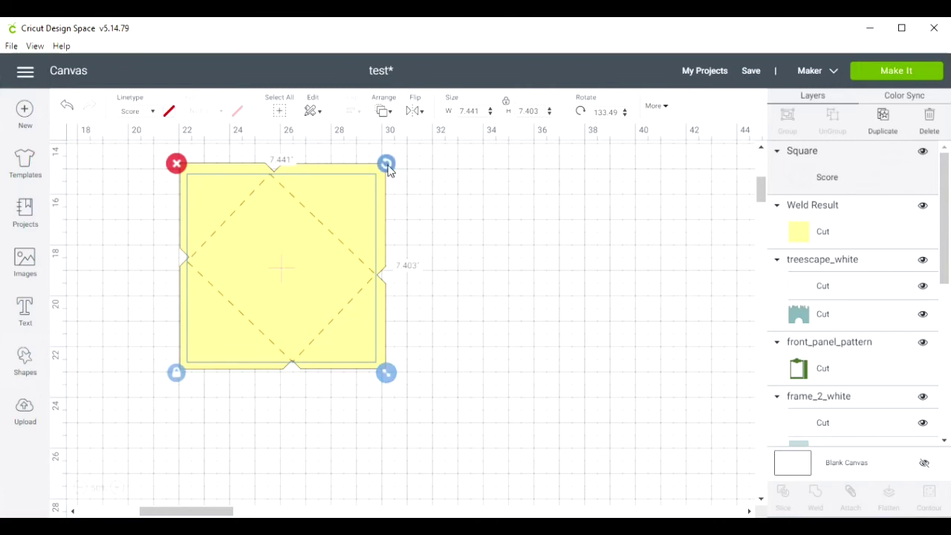
pyautogui.moveTo(388, 170); pyautogui.dragTo(388, 178)
pyautogui.moveTo(320, 253); pyautogui.dragTo(322, 251)
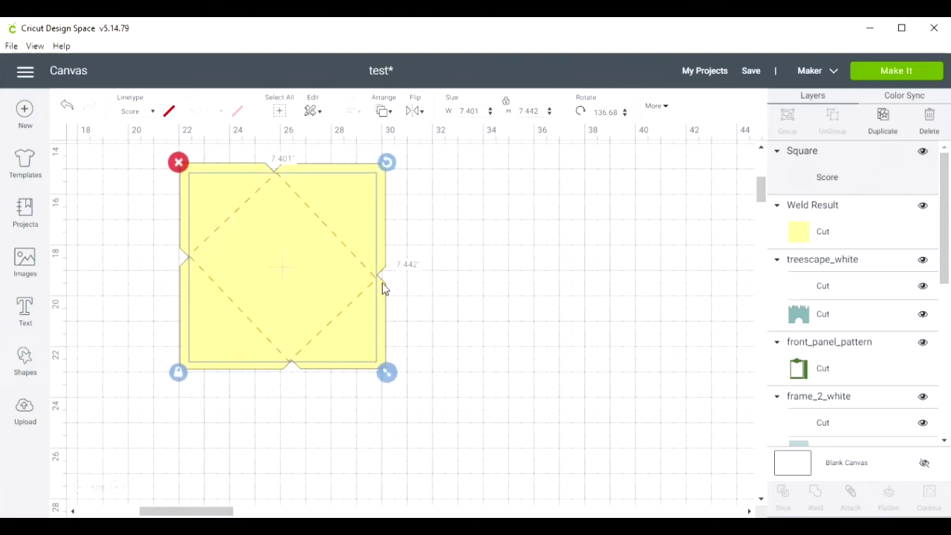
# Set the score rectangle's rotation to 0 degrees and move it off the envelope.
pyautogui.click(599, 112)
pyautogui.write('0')
pyautogui.press('Return')
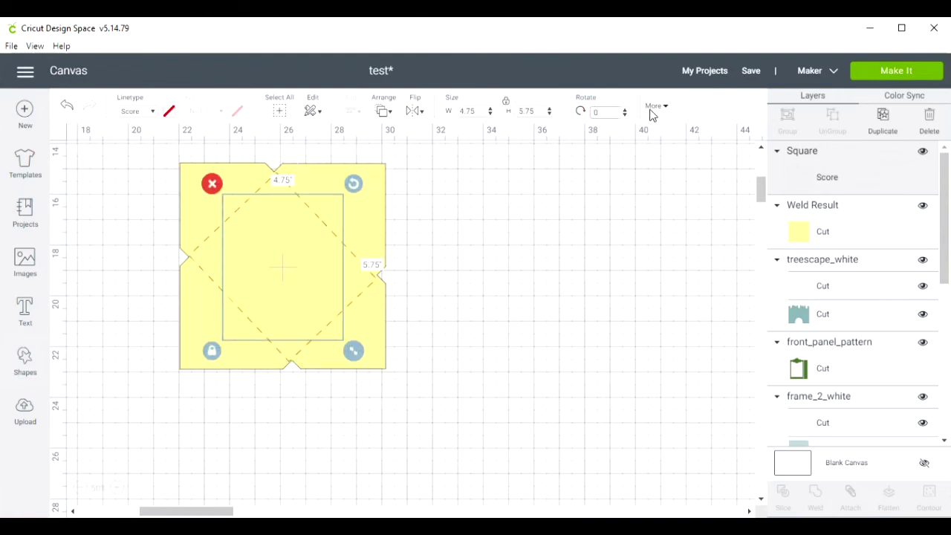
pyautogui.moveTo(290, 258); pyautogui.dragTo(484, 274)
# Set the welded envelope's rotation to 0 degrees.
pyautogui.click(273, 242)
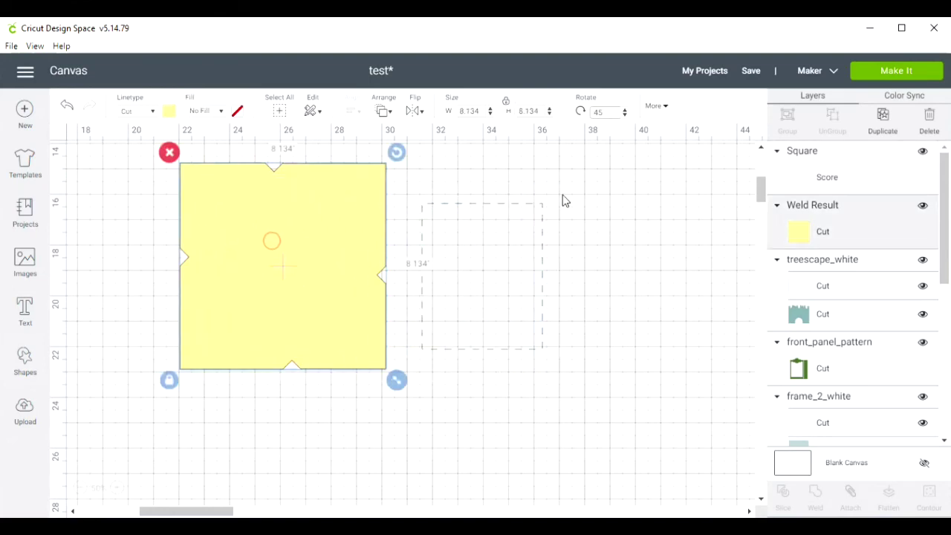
pyautogui.moveTo(620, 111); pyautogui.dragTo(552, 111)
pyautogui.write('0')
pyautogui.press('Return')
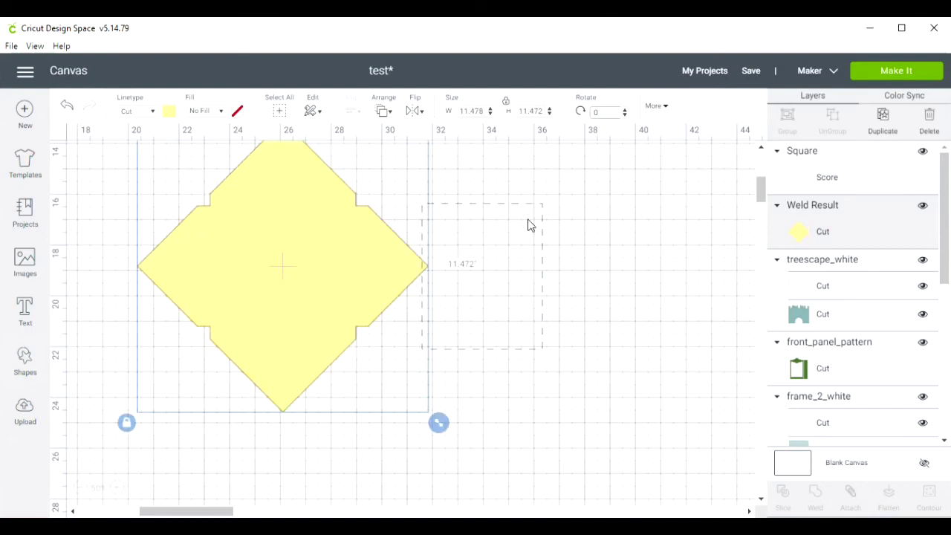
# Place the score rectangle over the envelope's central panel, rotated to 90 degrees, with its corners at the notches.
pyautogui.moveTo(500, 280); pyautogui.dragTo(309, 266)
pyautogui.press('BackSpace')
pyautogui.write('90')
pyautogui.press('Return')
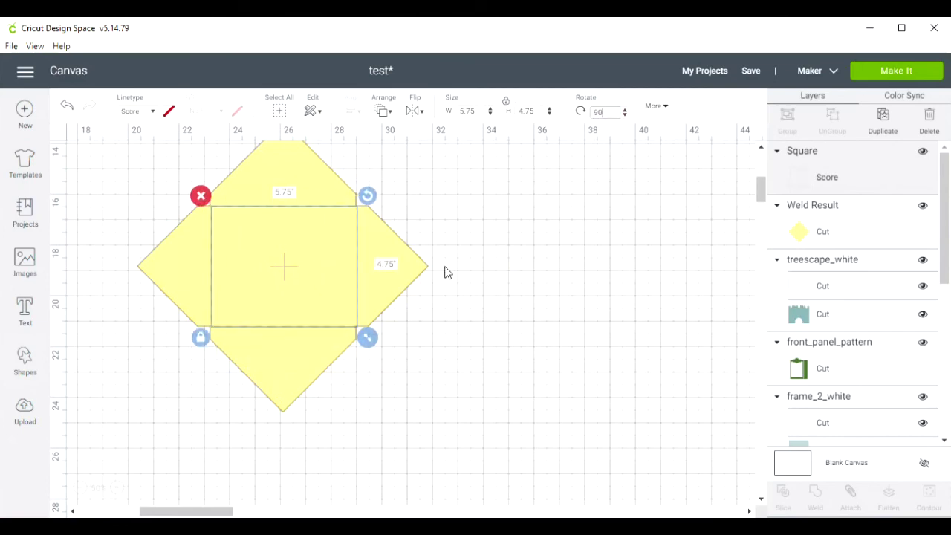
pyautogui.click(282, 252)
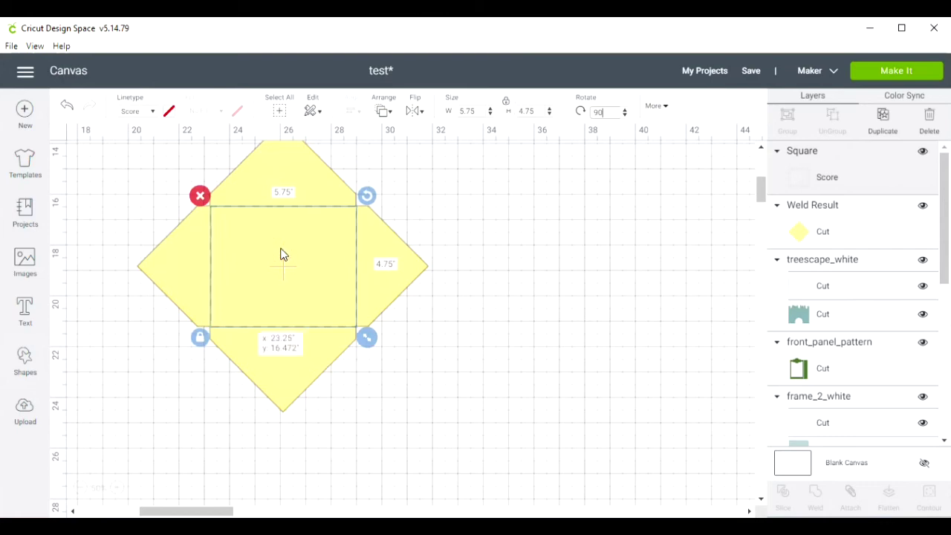
pyautogui.click(655, 314)
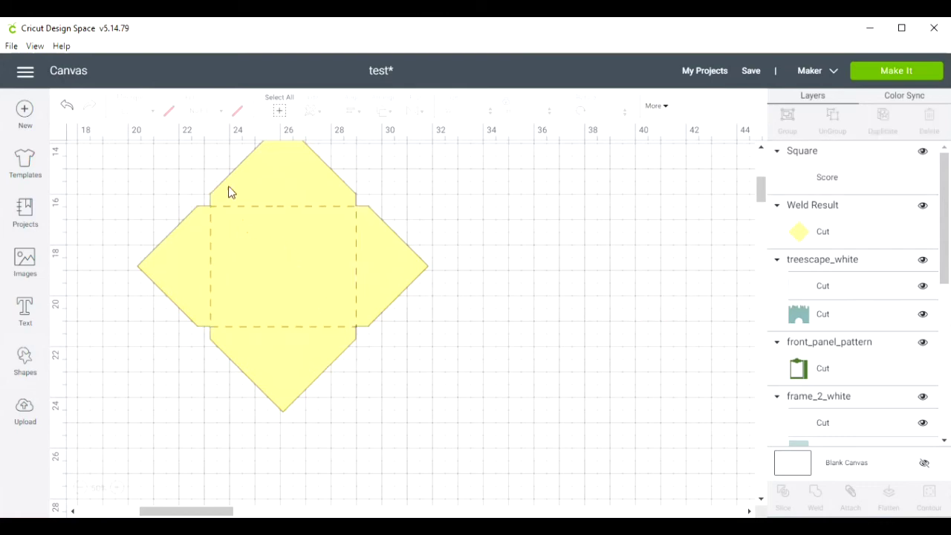
# Align the score rectangle and the envelope with each other using Center Horizontally and Center Vertically.
pyautogui.moveTo(117, 169); pyautogui.dragTo(452, 403)
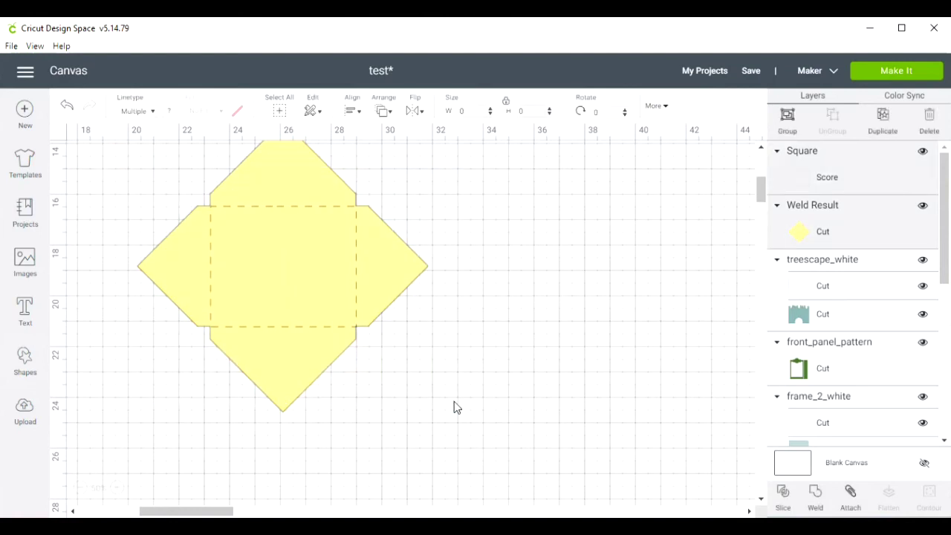
pyautogui.click(357, 113)
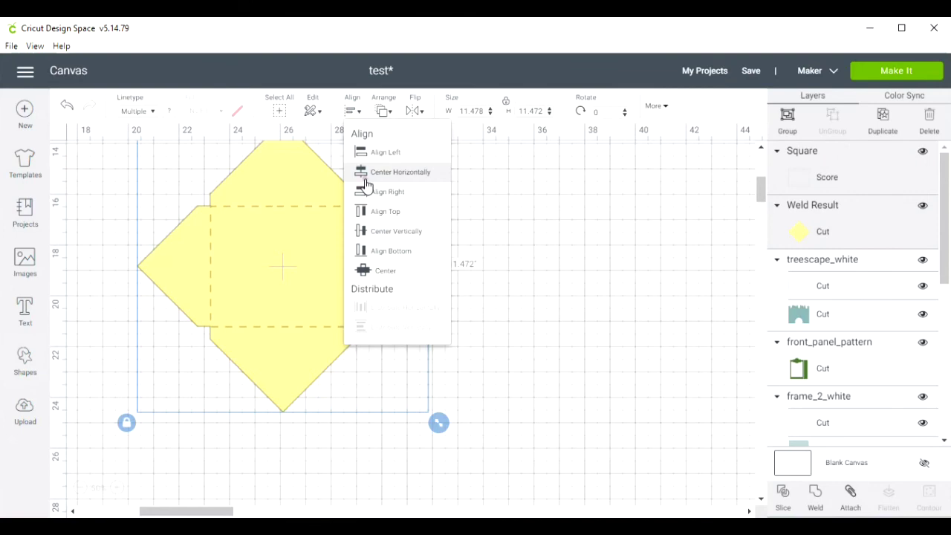
pyautogui.click(365, 172)
pyautogui.click(358, 115)
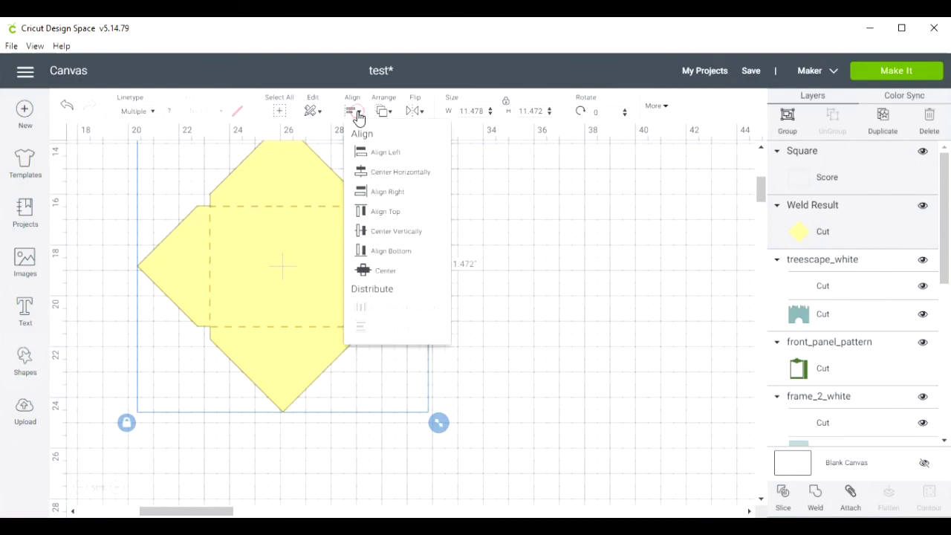
pyautogui.click(367, 233)
pyautogui.click(576, 353)
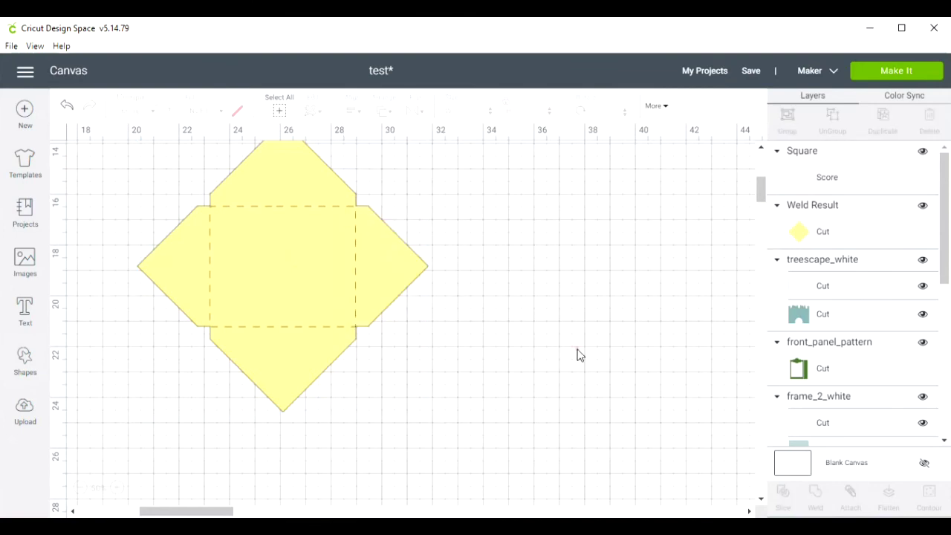
# Rotate the envelope and its score rectangle together by 45 degrees and attach them.
pyautogui.scroll(2, 553, 343)
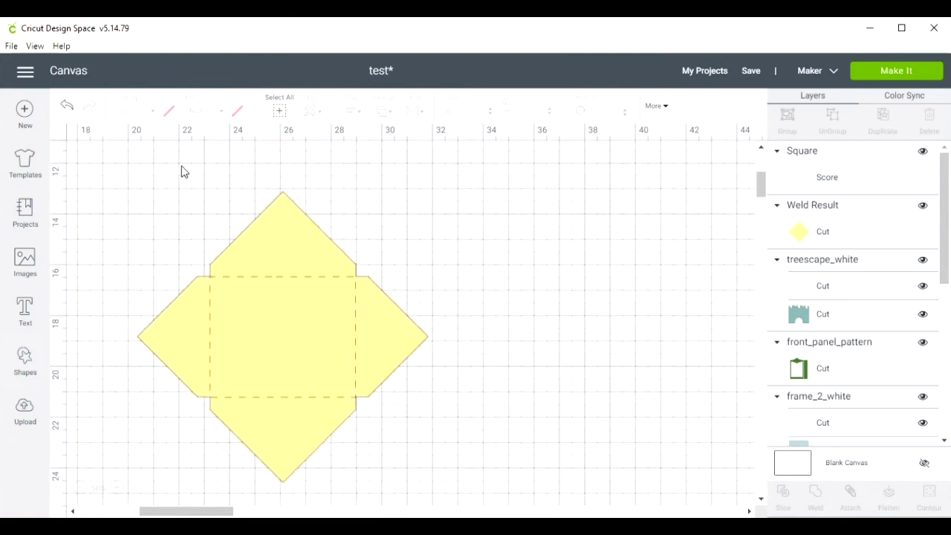
pyautogui.moveTo(99, 170); pyautogui.dragTo(480, 488)
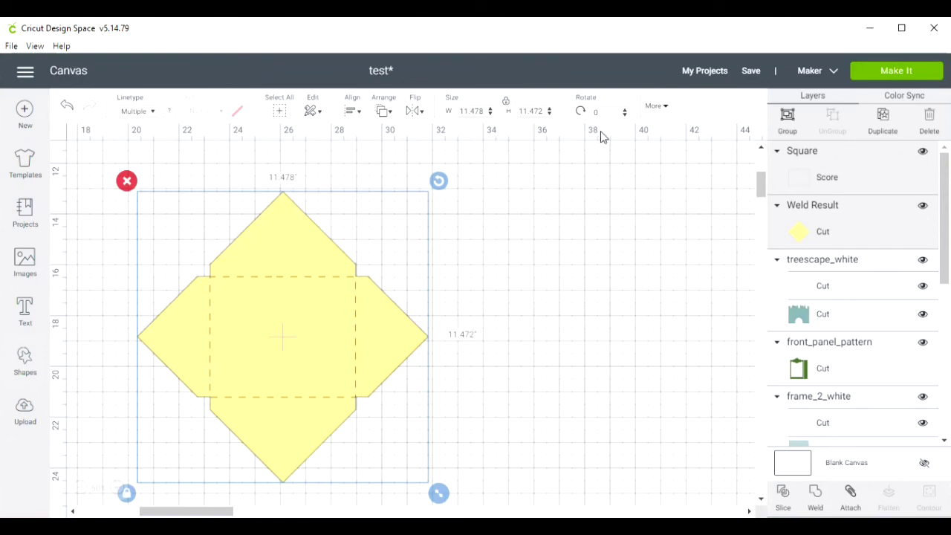
pyautogui.click(606, 111)
pyautogui.write('45')
pyautogui.press('Return')
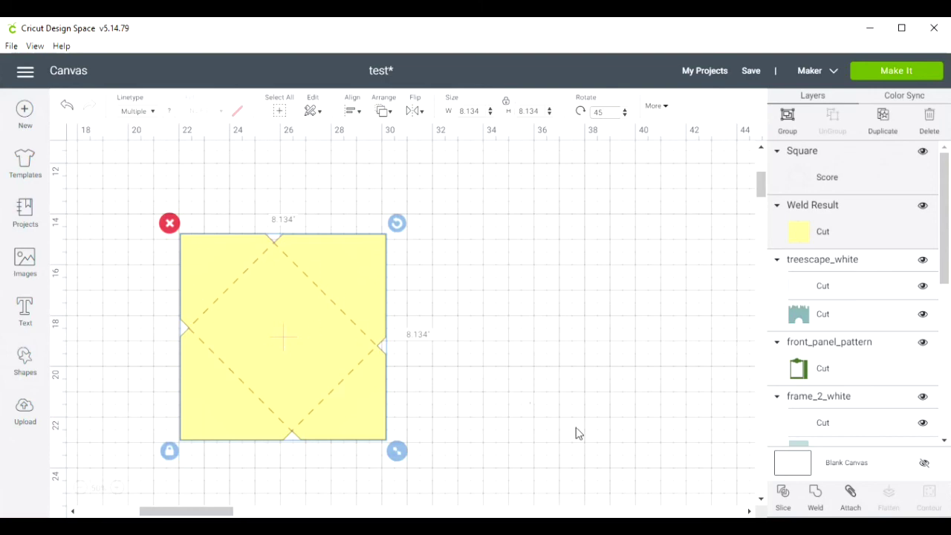
pyautogui.click(850, 497)
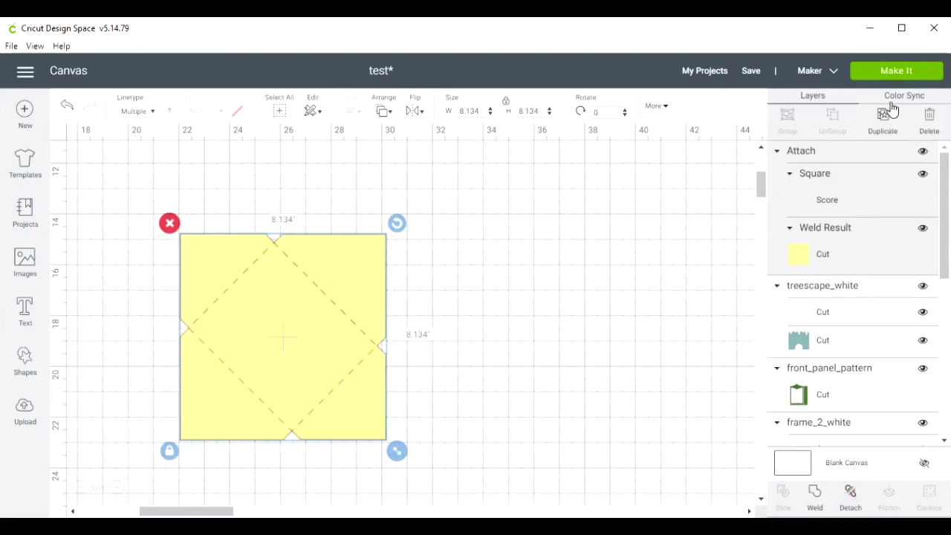
# Send the project to mat preparation and review the envelope's layout on the first mat.
pyautogui.click(891, 71)
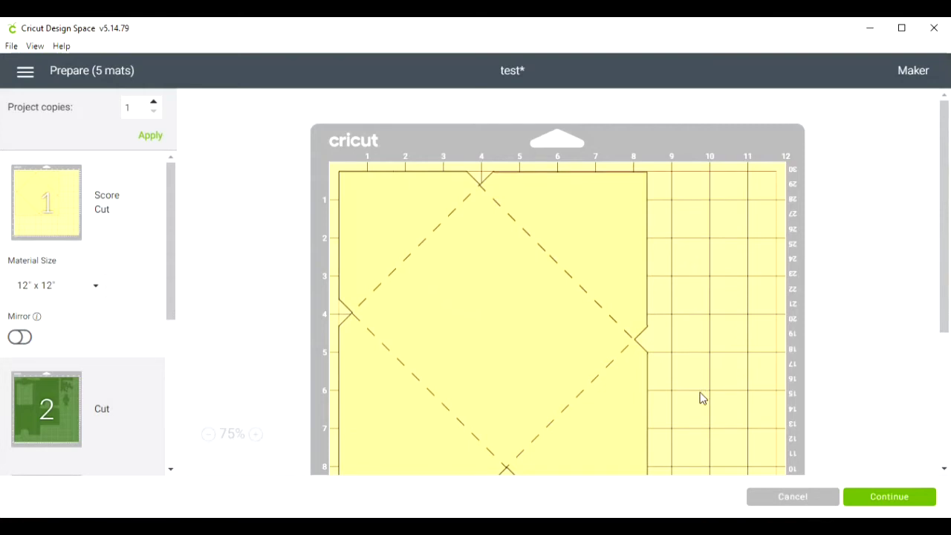
pyautogui.scroll(-2, 703, 399)
pyautogui.scroll(2, 702, 399)
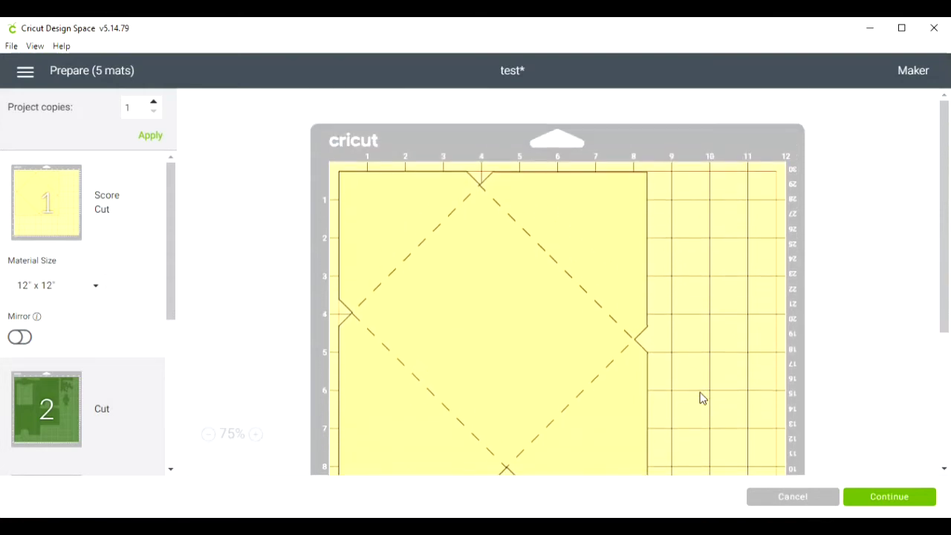